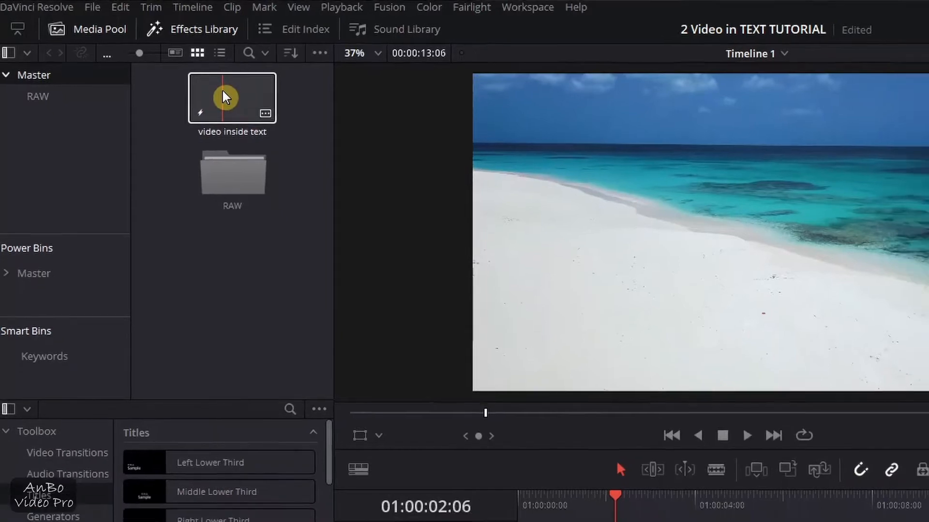
# Open the "video inside text" composition in Fusion and move the MediaOut1 node aside to free space in the node graph
pyautogui.click(229, 93)
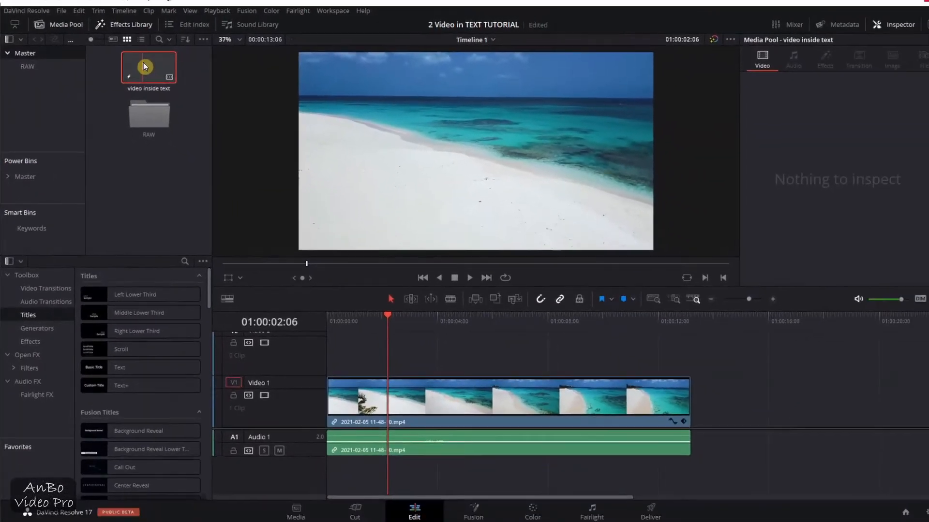
pyautogui.doubleClick(143, 63)
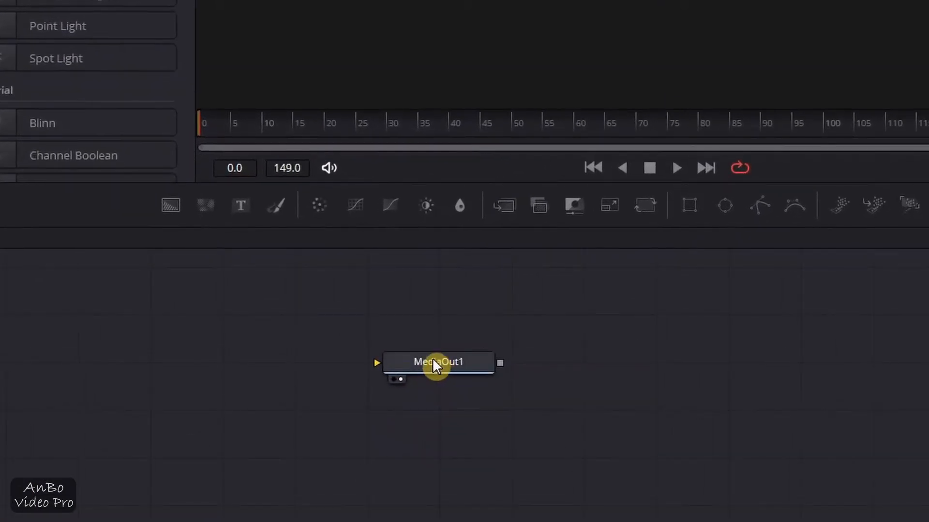
pyautogui.moveTo(435, 361); pyautogui.dragTo(737, 349)
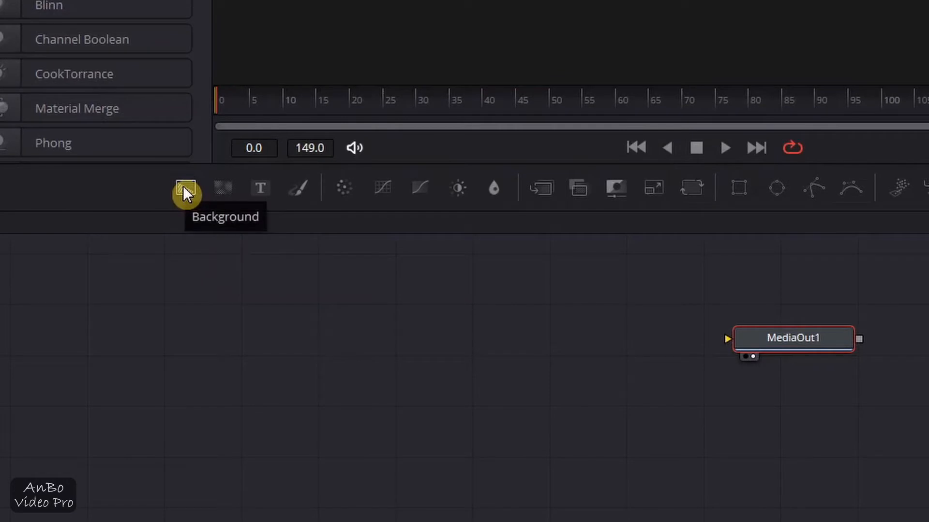
# Add a Background node in front of MediaOut1, place the two closer together, and keep the background solid black (#000000)
pyautogui.moveTo(183, 186); pyautogui.dragTo(365, 384)
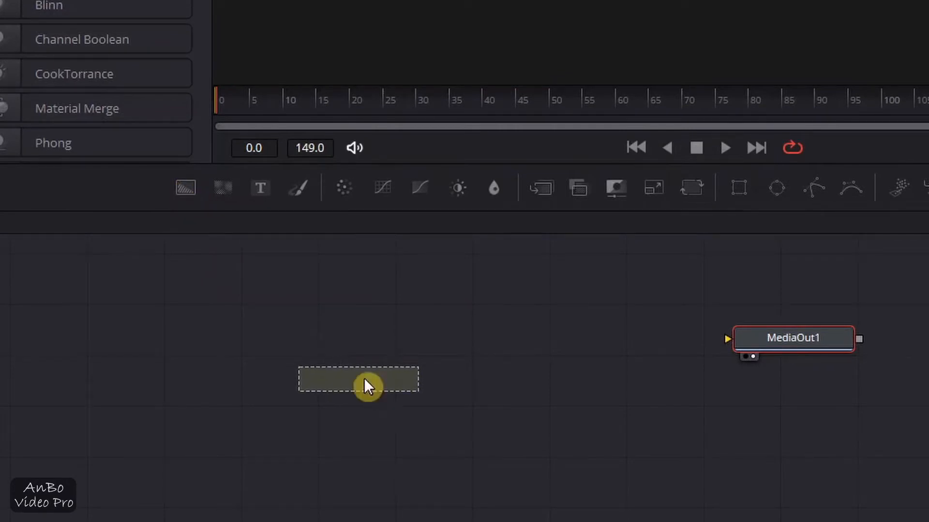
pyautogui.moveTo(743, 349); pyautogui.dragTo(539, 374)
pyautogui.click(377, 376)
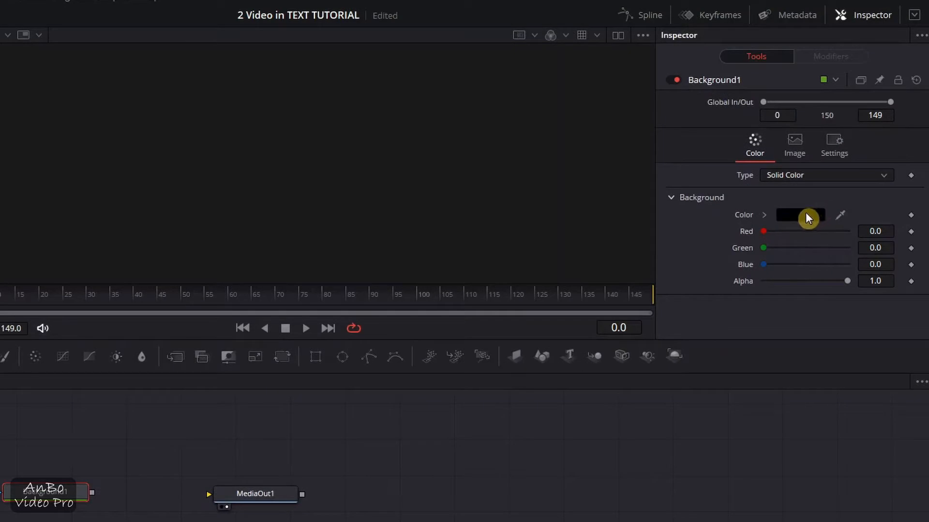
pyautogui.click(807, 218)
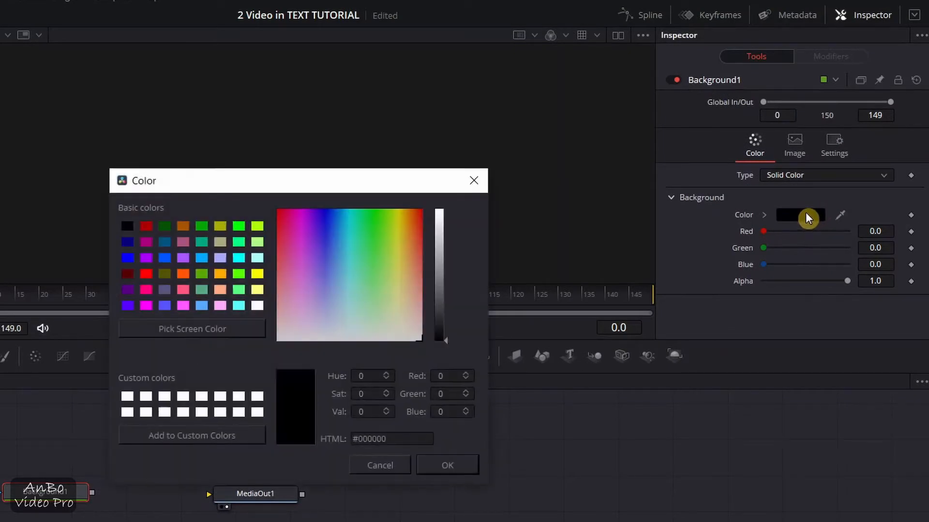
pyautogui.click(445, 464)
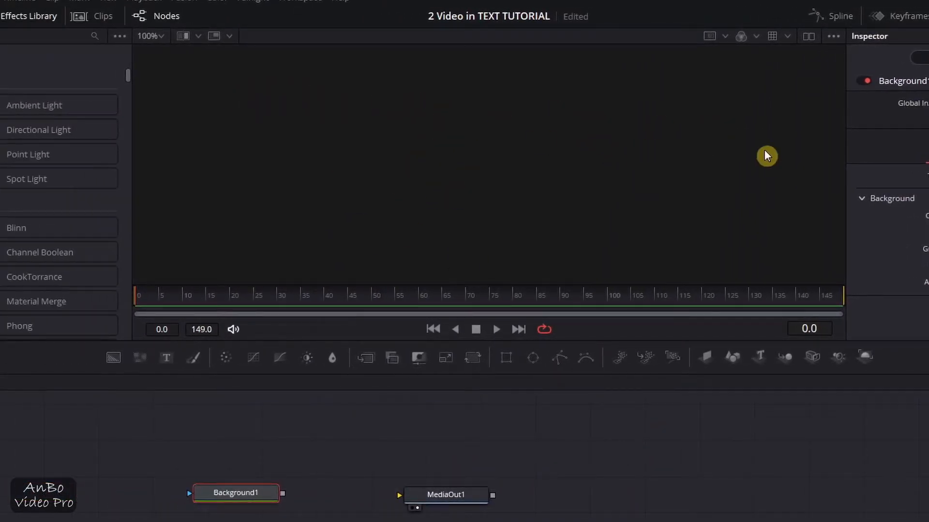
# Switch to dual viewers and back to a single one, and display the Background1 node in the viewer
pyautogui.click(811, 38)
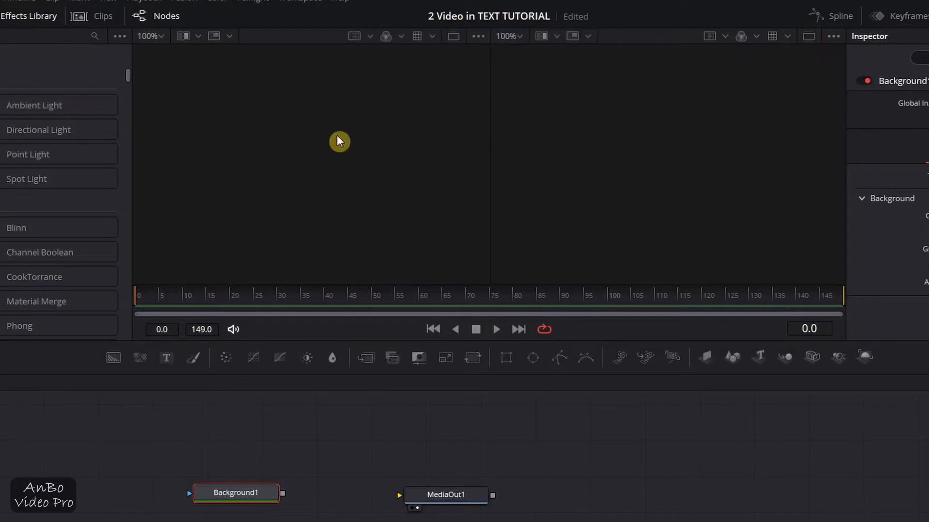
pyautogui.click(812, 36)
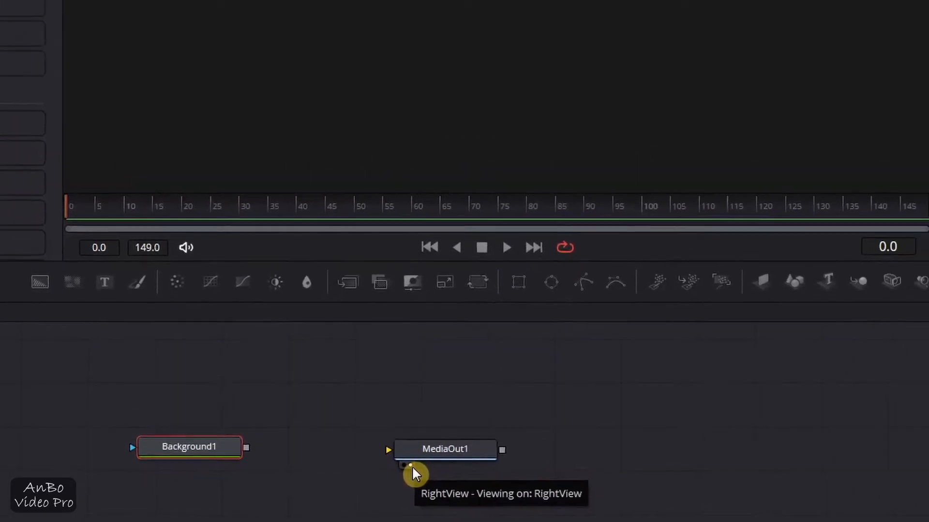
pyautogui.click(435, 450)
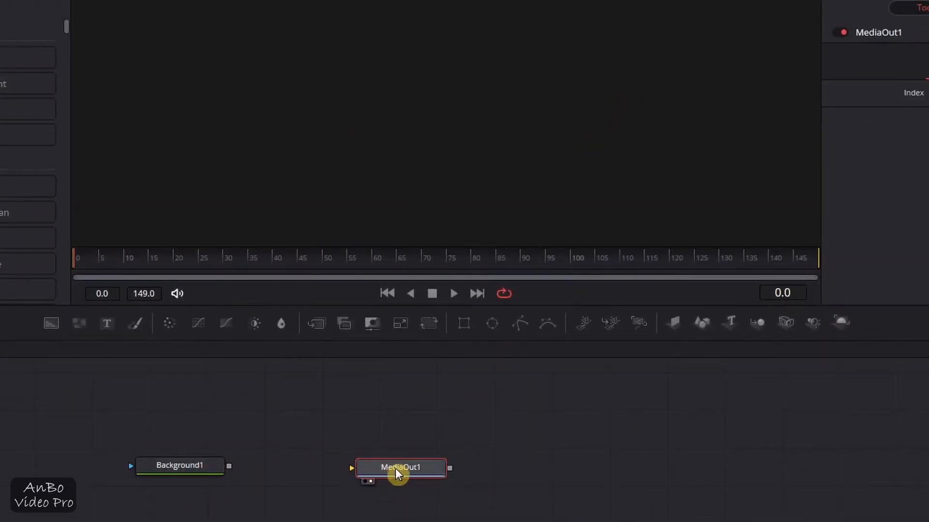
pyautogui.click(175, 464)
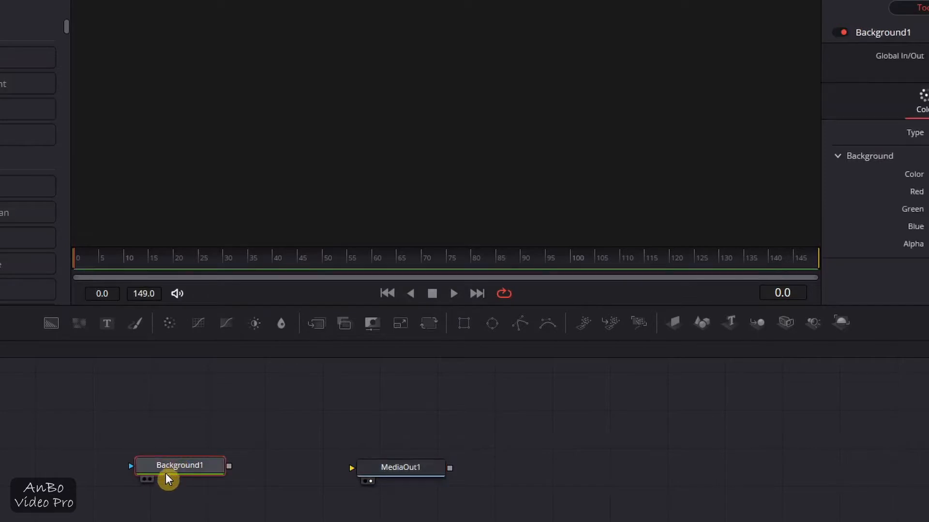
pyautogui.click(149, 479)
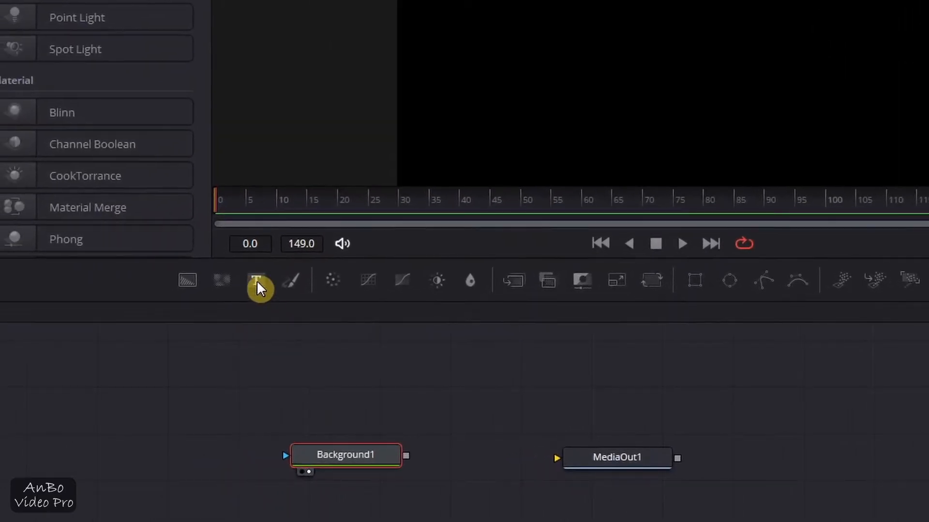
# Add a Text node above Background1 with the text "RELAX", keeping its colour white (#ffffff)
pyautogui.moveTo(257, 285); pyautogui.dragTo(345, 409)
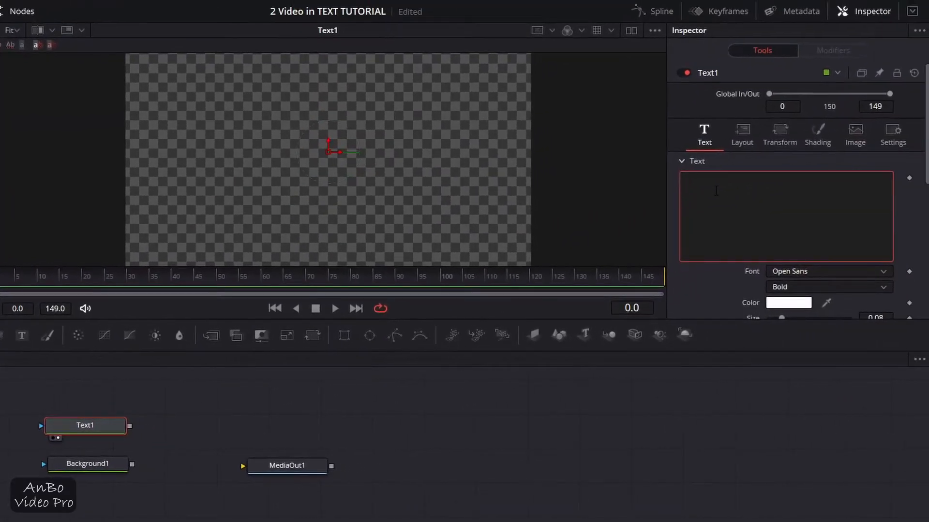
pyautogui.click(716, 191)
pyautogui.write('RELAX')
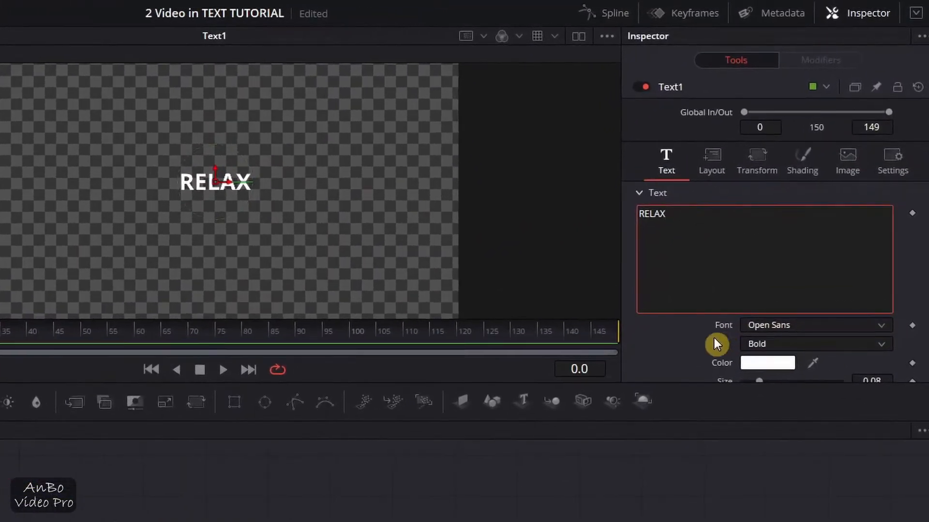
pyautogui.click(774, 368)
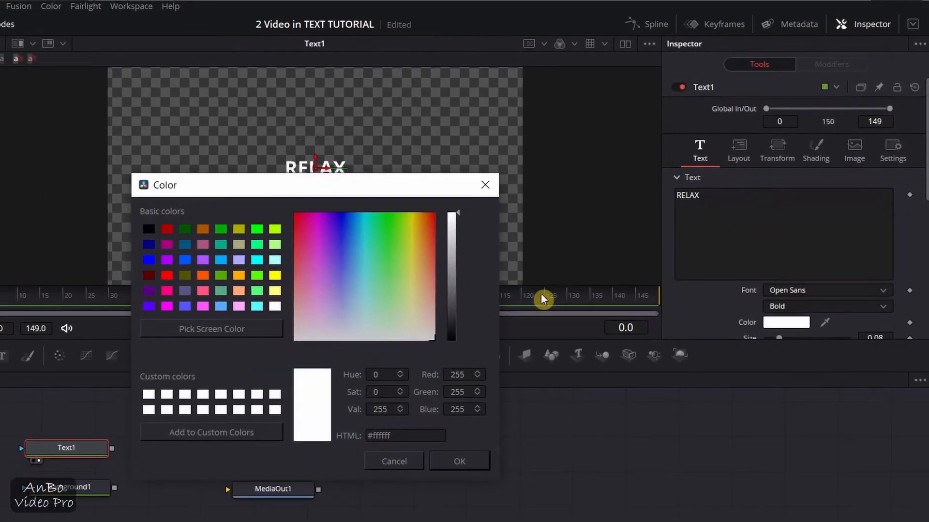
pyautogui.click(462, 463)
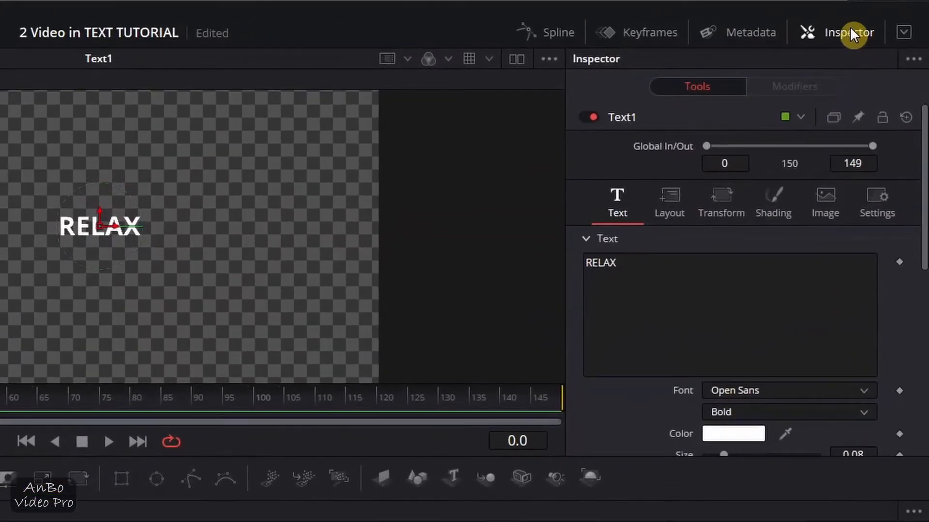
# Expand the Inspector to full height and set the text's size to 0.0814, tracking to 1.04 and line spacing to 1.021
pyautogui.click(873, 24)
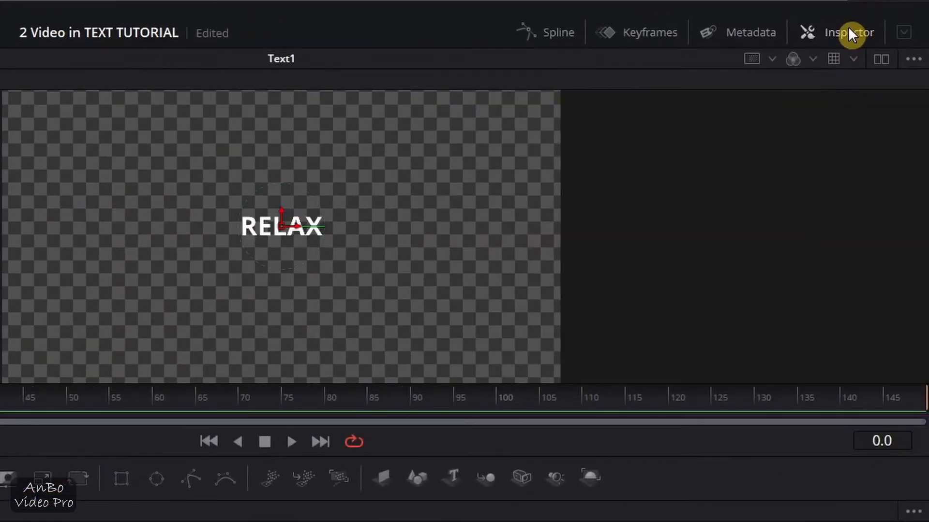
pyautogui.click(848, 29)
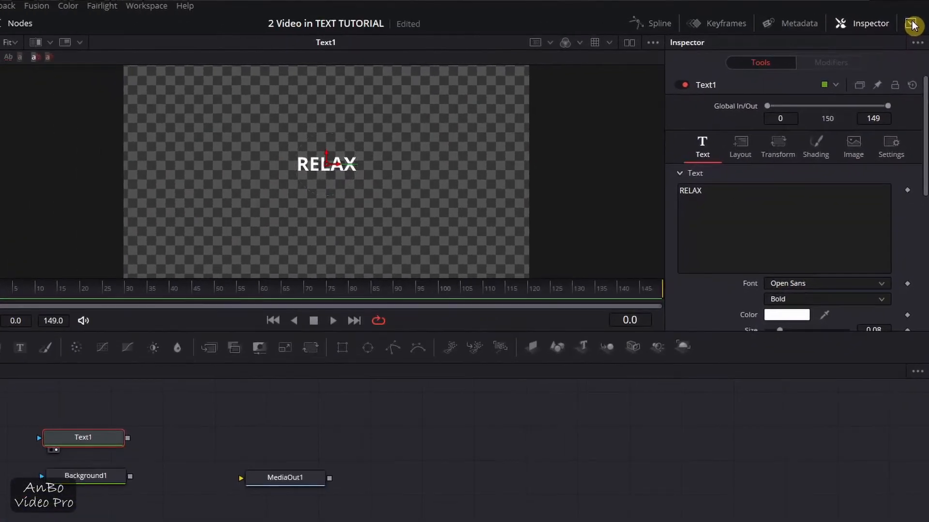
pyautogui.click(904, 32)
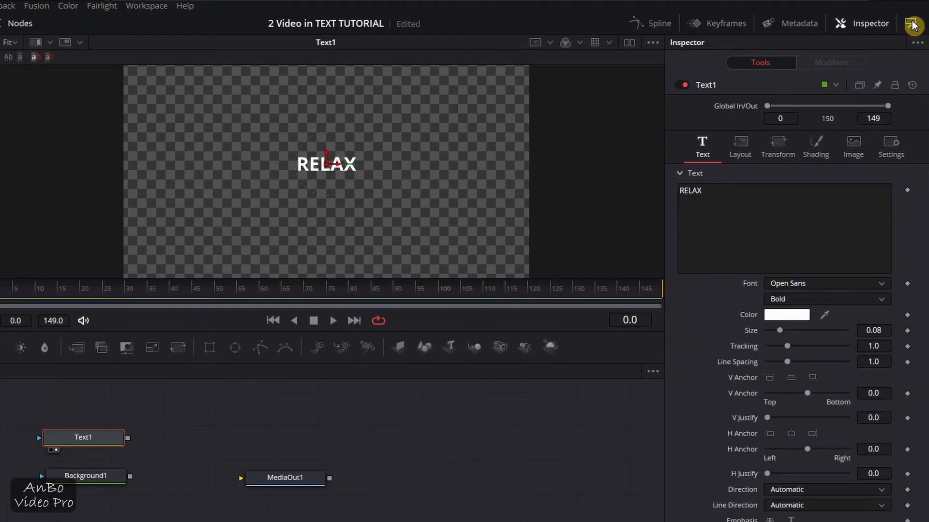
pyautogui.moveTo(867, 330); pyautogui.dragTo(880, 361)
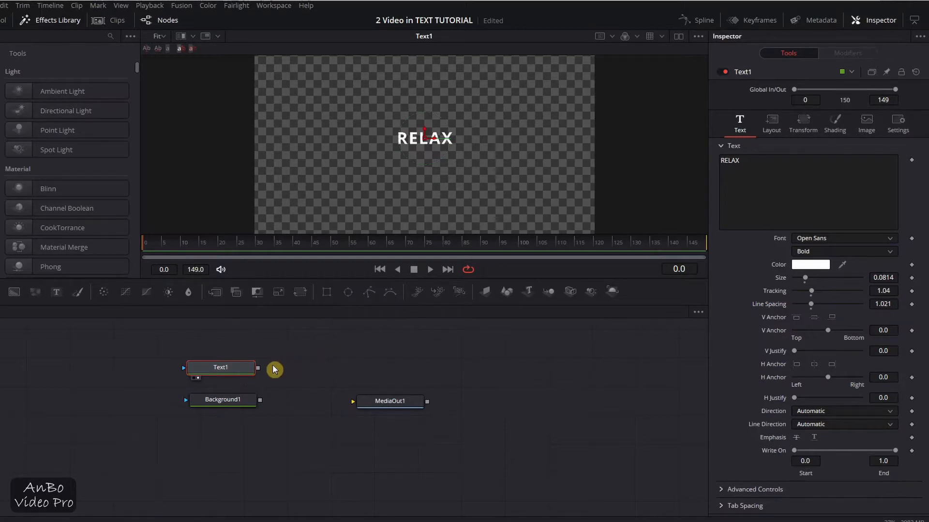
# Connect Text1 to Background1 as its mask and Background1 to MediaOut1, spacing out the nodes and viewing the MediaOut1 output
pyautogui.moveTo(257, 368); pyautogui.dragTo(482, 424)
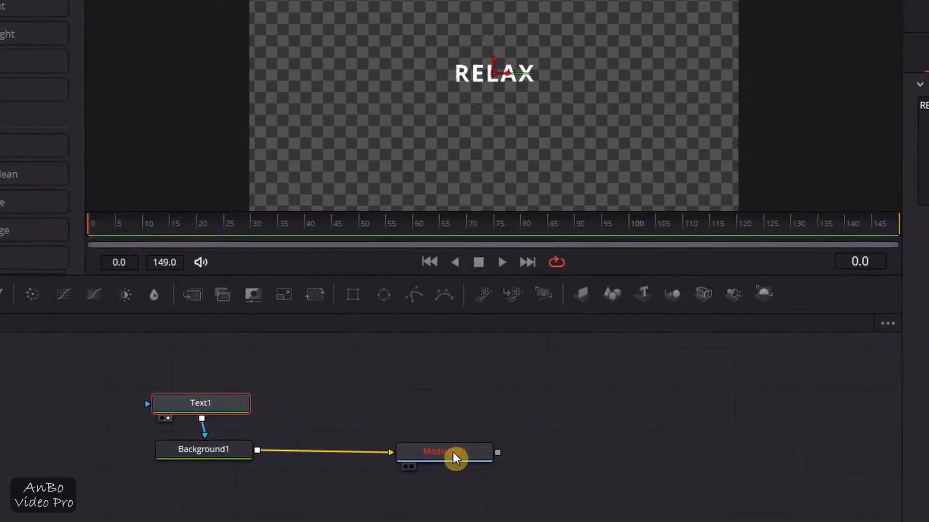
pyautogui.click(454, 455)
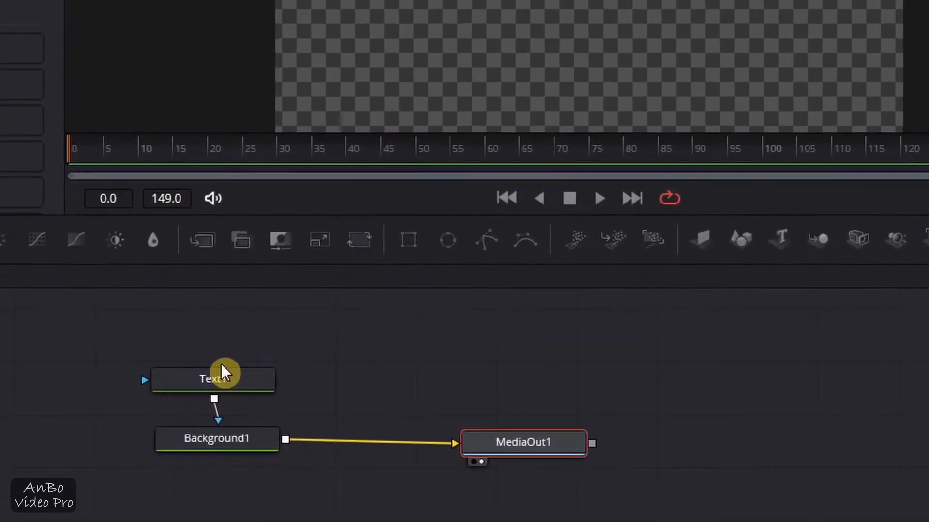
pyautogui.moveTo(192, 435); pyautogui.dragTo(196, 409)
pyautogui.moveTo(271, 256); pyautogui.dragTo(240, 265)
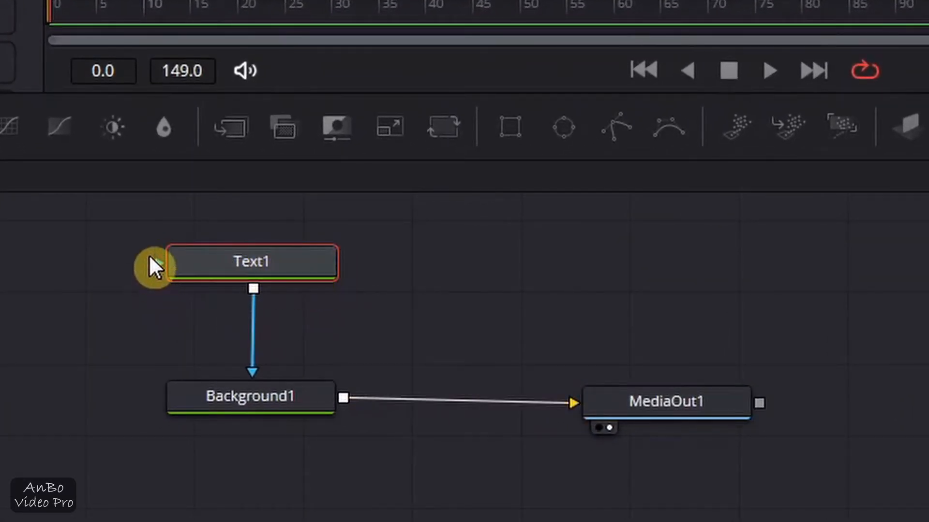
pyautogui.moveTo(215, 255)
pyautogui.click(290, 298)
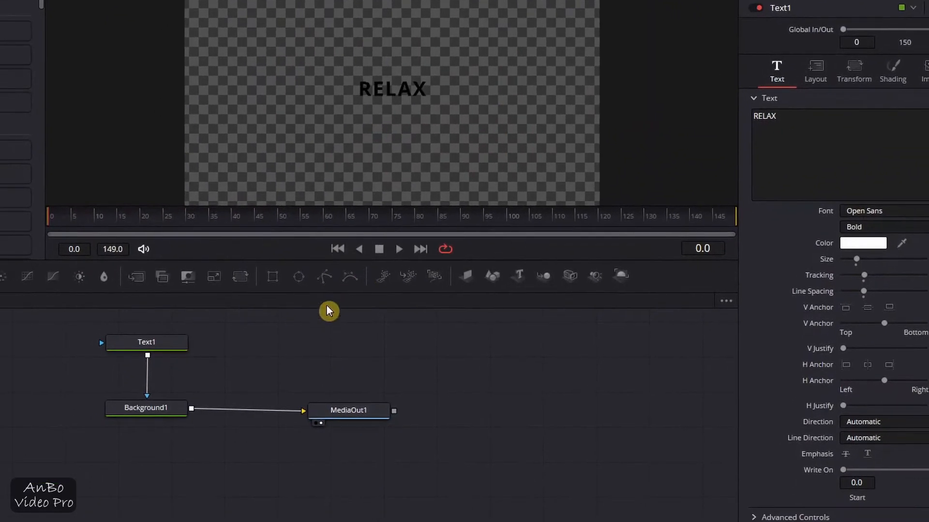
# Enable Apply Mask Inverted in the Background1 node's settings
pyautogui.click(152, 408)
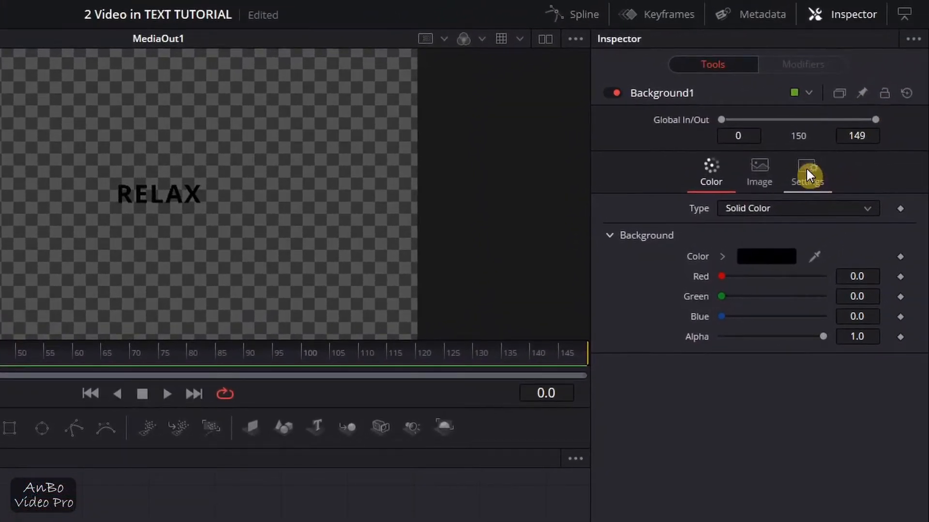
pyautogui.click(806, 170)
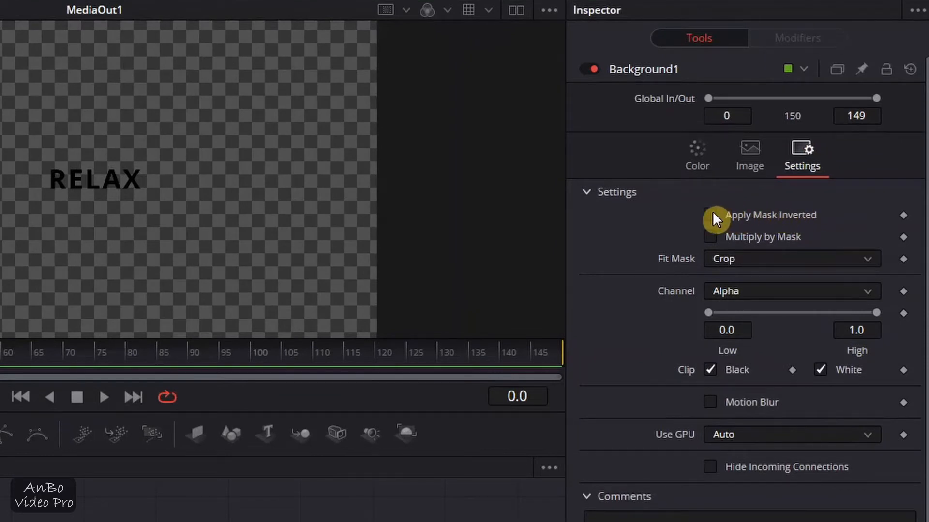
pyautogui.click(711, 216)
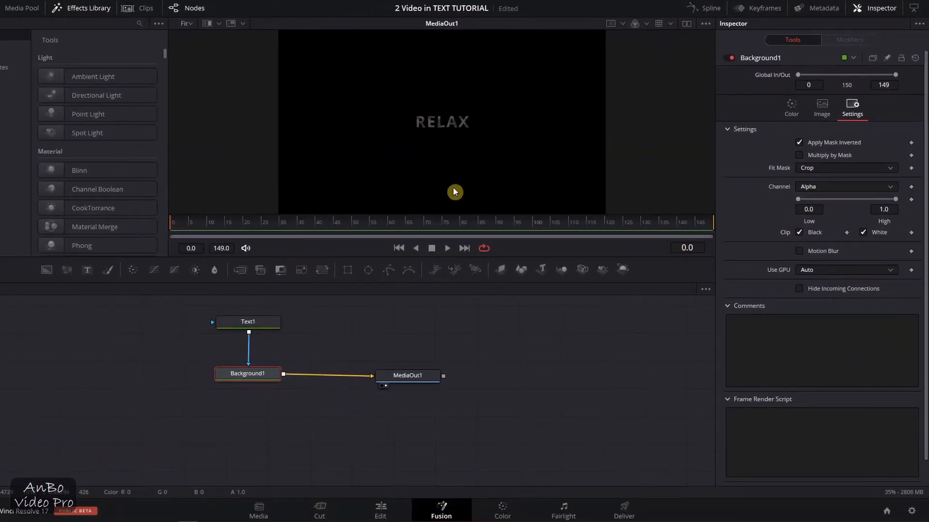
# Return to the Edit page, place the "video inside text" composition on Video 2 over the beach clip, and preview it at 01:00:04:29
pyautogui.click(380, 512)
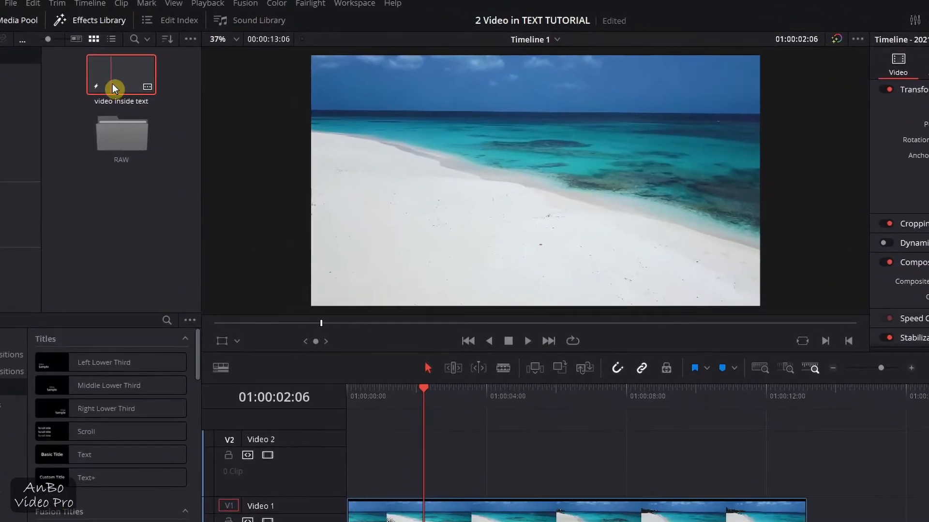
pyautogui.moveTo(105, 78); pyautogui.dragTo(405, 391)
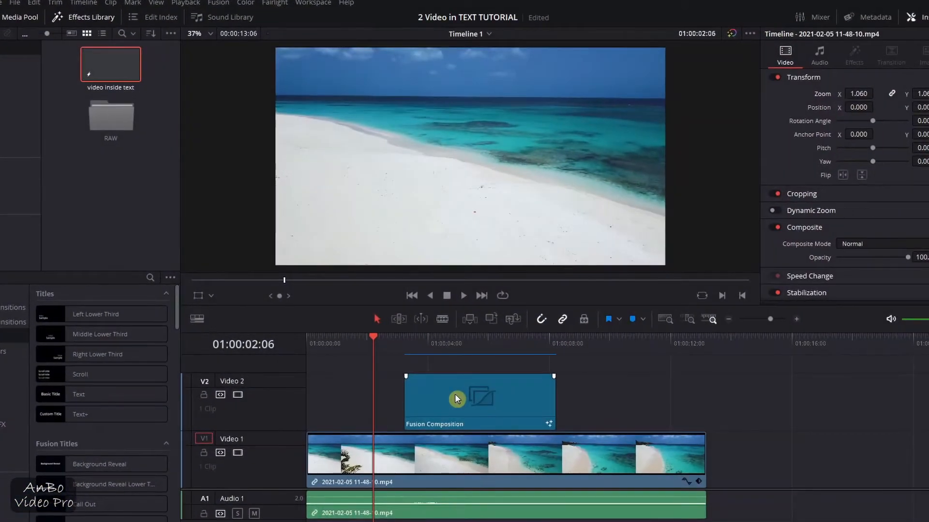
pyautogui.click(455, 393)
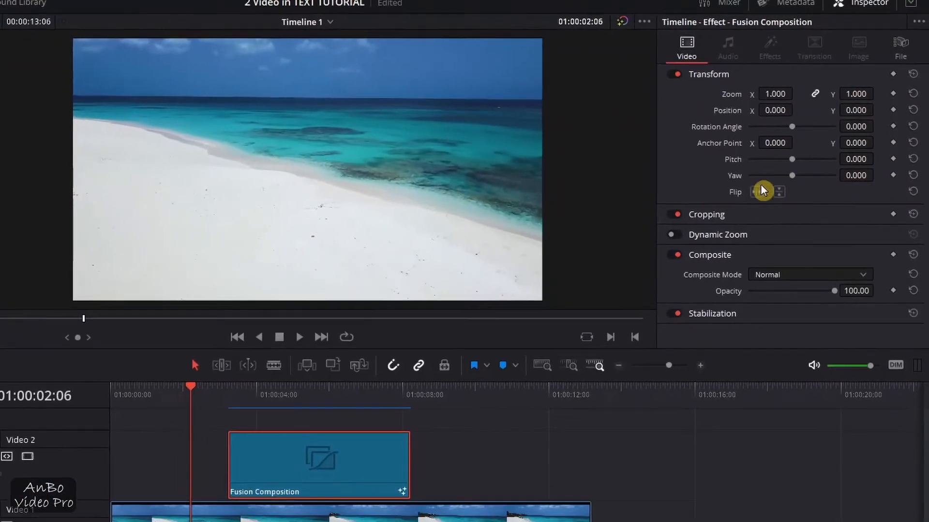
pyautogui.click(215, 417)
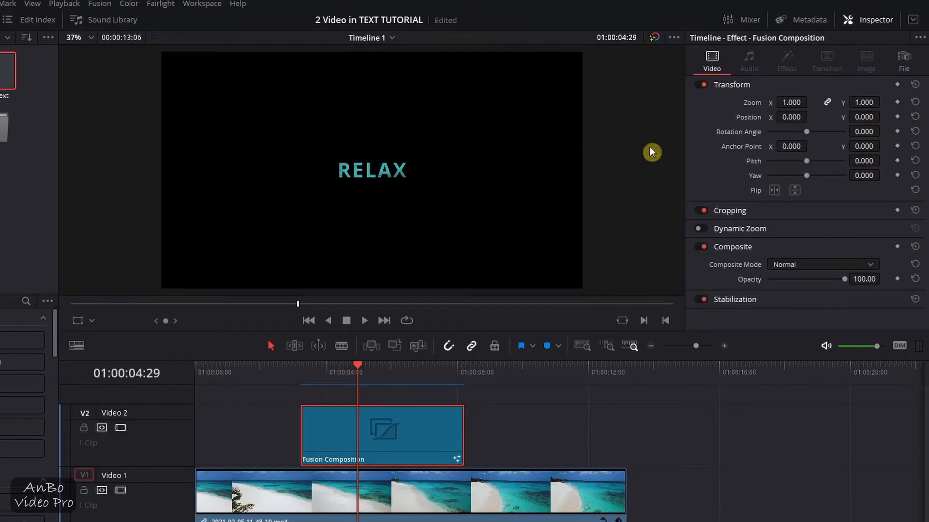
# Enlarge the composition to fill the frame with RELAX, unlinking the zoom axes to set X to 5.680 and stretch Y taller
pyautogui.moveTo(790, 102); pyautogui.dragTo(885, 101)
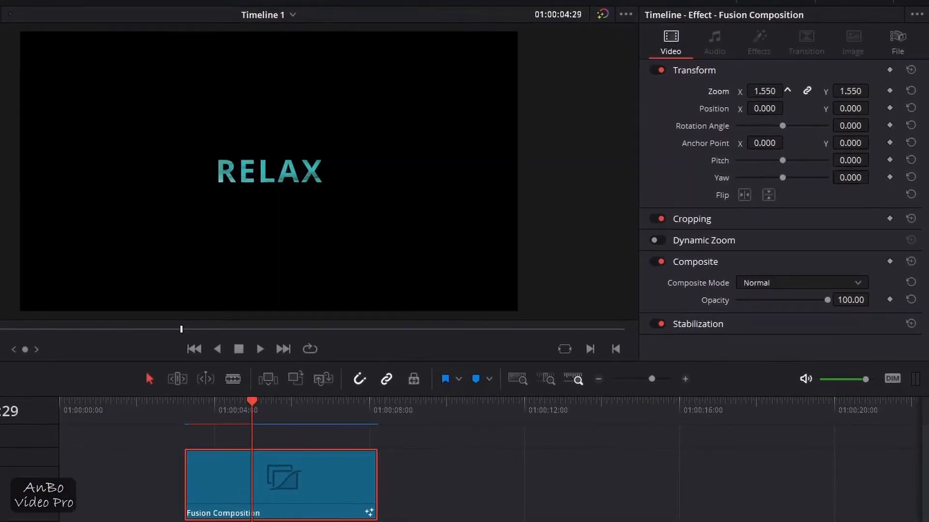
pyautogui.moveTo(761, 90); pyautogui.dragTo(772, 91)
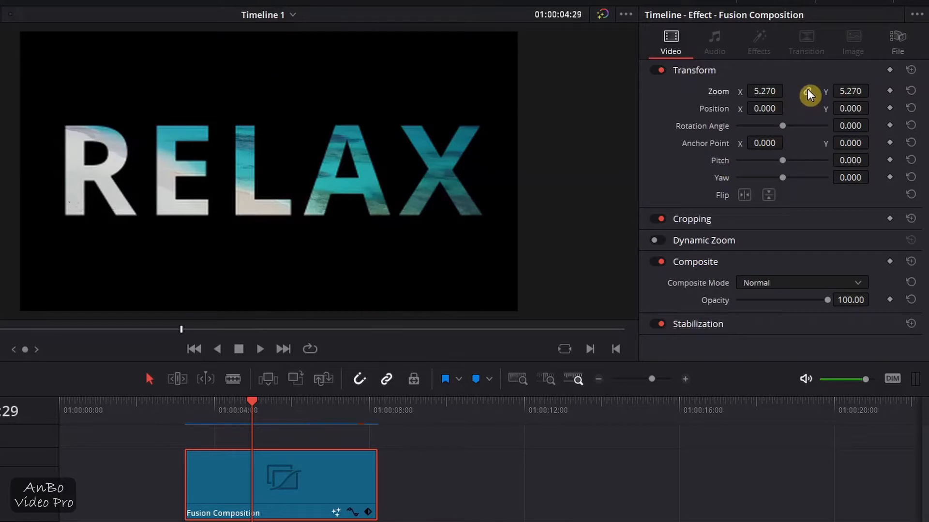
pyautogui.moveTo(764, 91); pyautogui.dragTo(788, 90)
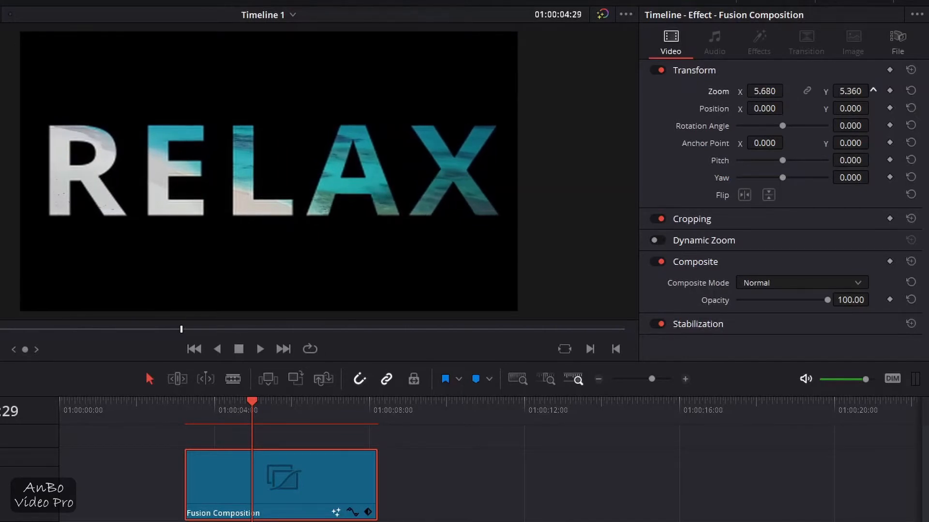
pyautogui.moveTo(850, 91); pyautogui.dragTo(881, 90)
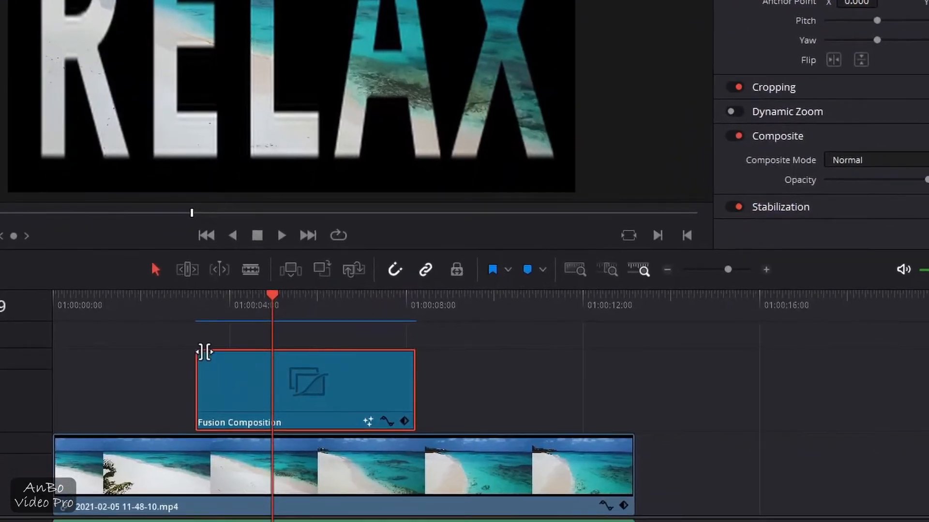
# Add a fade-in of about 01:23 and a fade-out of about 2 seconds to the RELAX composition, and play it from 01:00:01:20
pyautogui.moveTo(203, 352); pyautogui.dragTo(246, 352)
pyautogui.moveTo(413, 354); pyautogui.dragTo(324, 352)
pyautogui.click(312, 379)
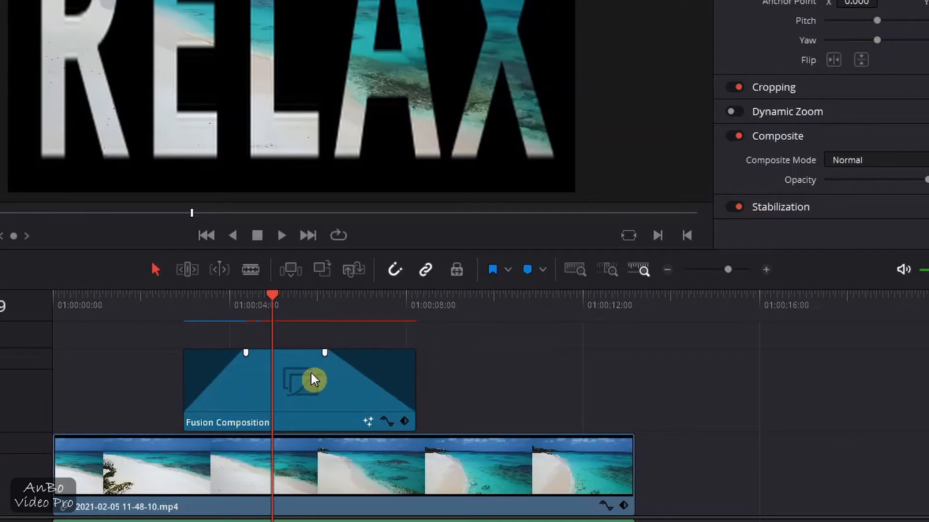
pyautogui.moveTo(245, 353); pyautogui.dragTo(306, 359)
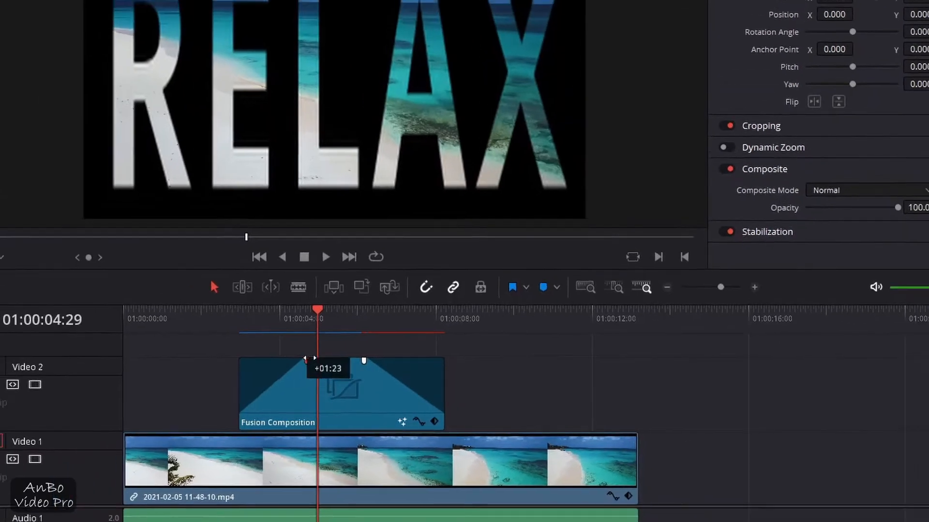
pyautogui.click(190, 312)
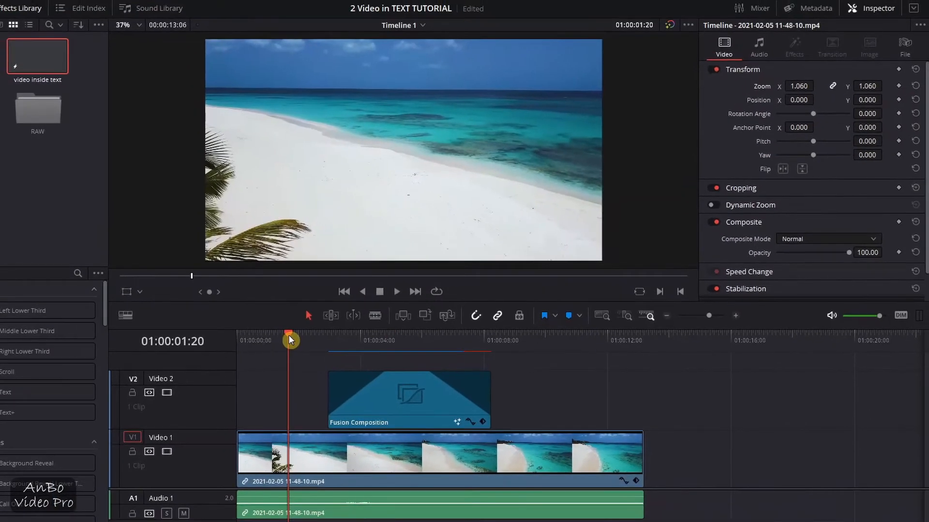
pyautogui.press('space')
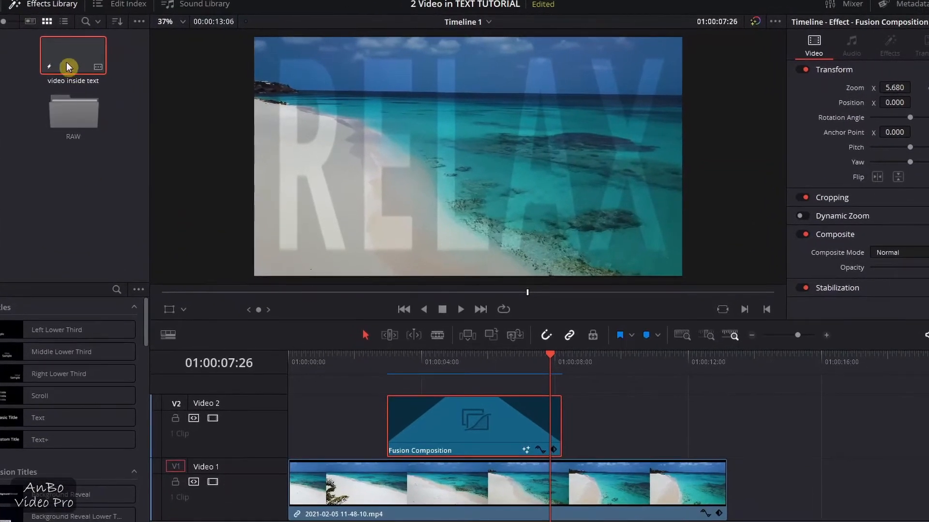
pyautogui.click(66, 62)
pyautogui.moveTo(65, 54); pyautogui.dragTo(600, 423)
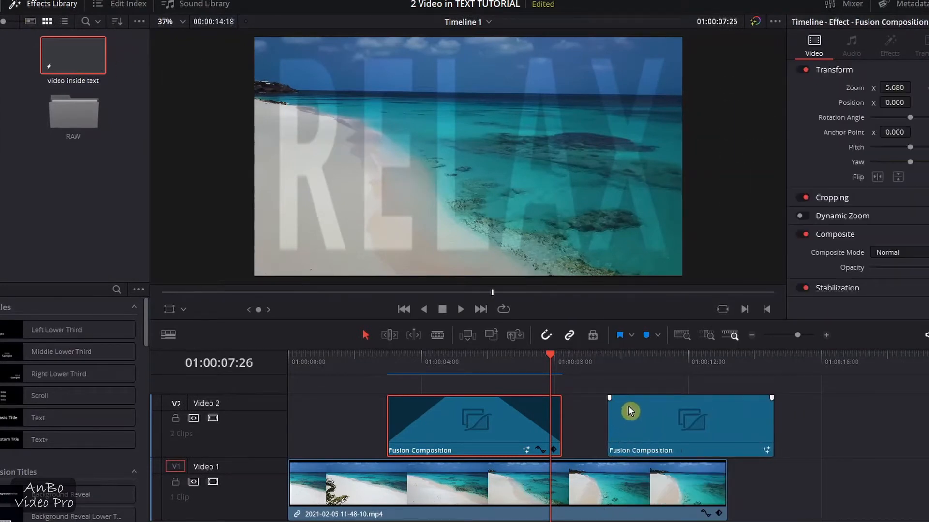
pyautogui.click(649, 399)
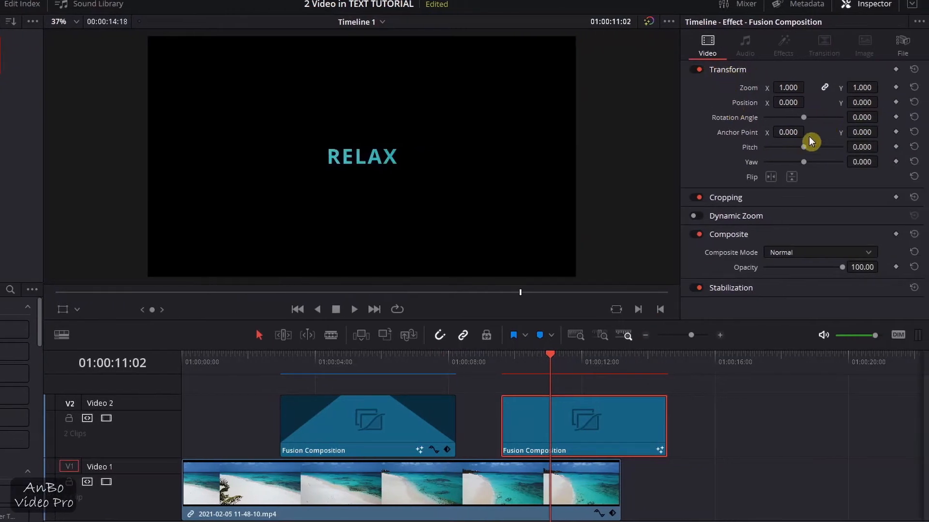
pyautogui.press('Delete')
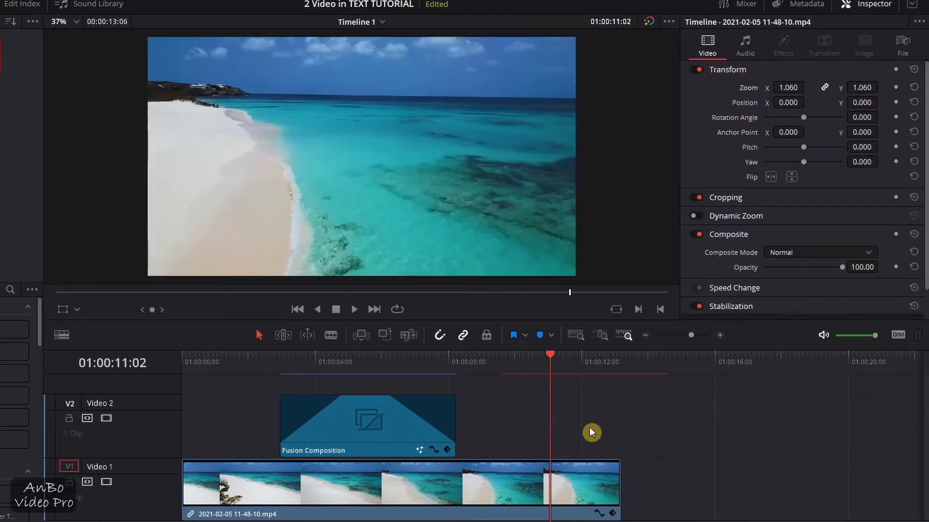
# Duplicate the scaled and faded RELAX composition further along Video 2, starting at about 10 seconds, and open the copy in the Fusion page
pyautogui.click(377, 420)
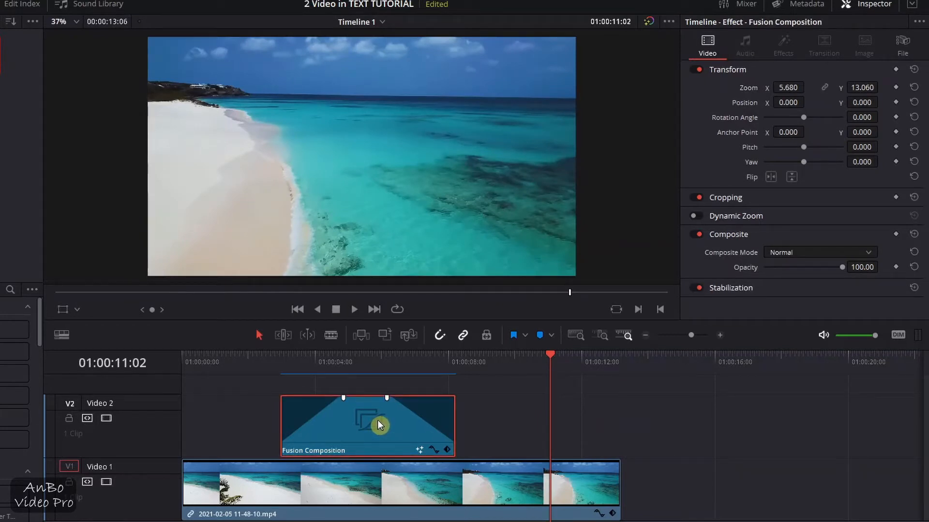
pyautogui.keyDown('alt'); pyautogui.moveTo(377, 420); pyautogui.dragTo(614, 423); pyautogui.keyUp('alt')
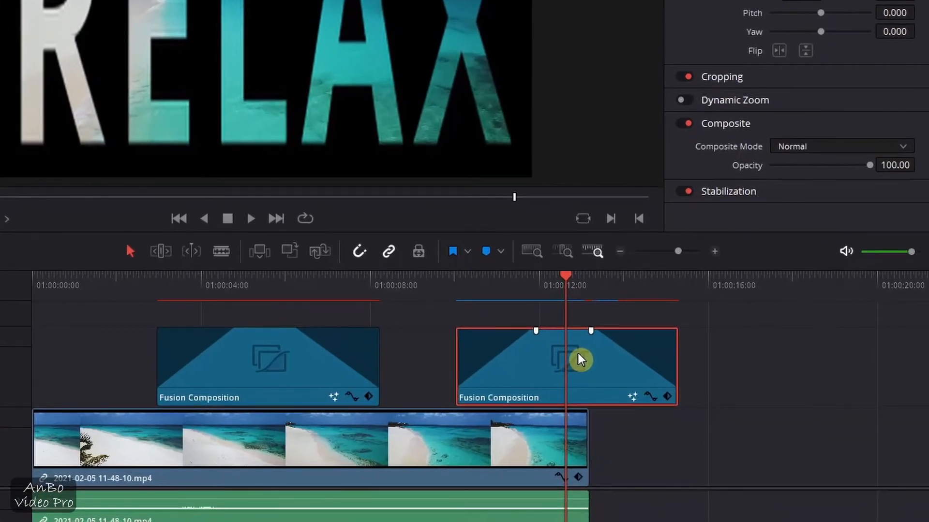
pyautogui.rightClick(576, 354)
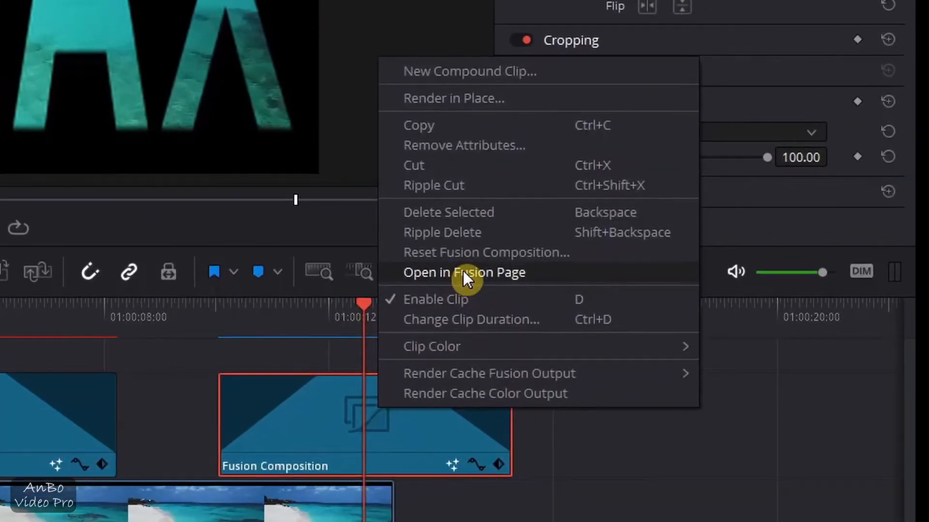
pyautogui.click(463, 272)
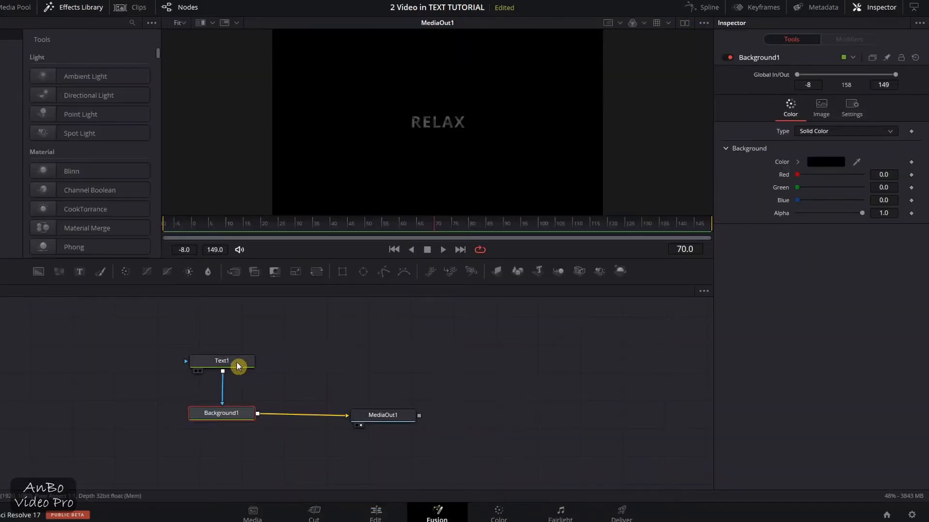
# Replace the wording of the Text1 node with NOW in capitals
pyautogui.click(104, 400)
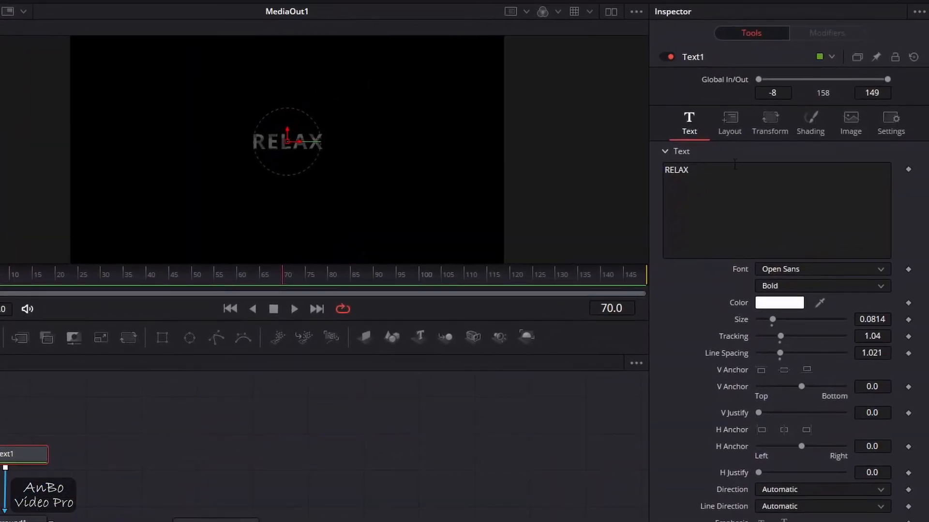
pyautogui.click(735, 164)
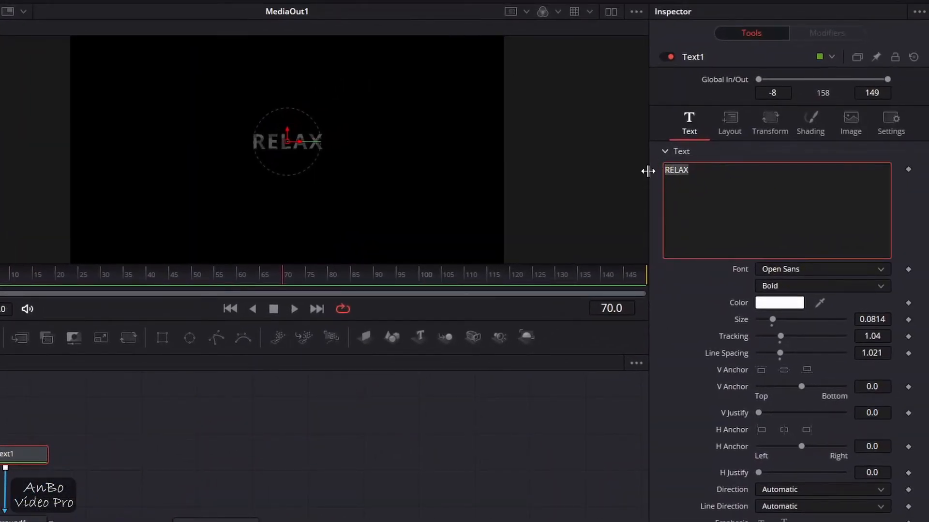
pyautogui.write('now')
pyautogui.press('BackSpace')
pyautogui.press('BackSpace')
pyautogui.press('BackSpace')
pyautogui.write('NOW')
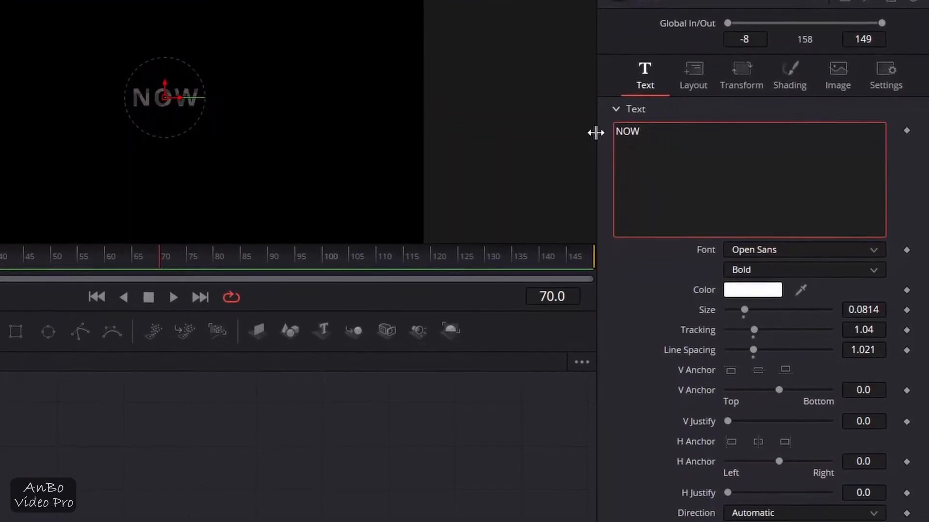
# Set the font of the NOW text to Lucida Sans Typewriter
pyautogui.click(776, 243)
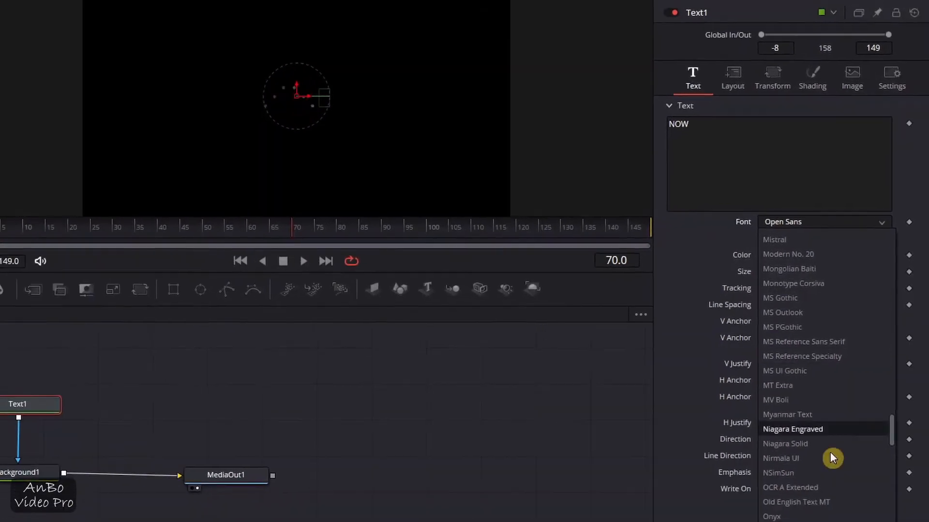
pyautogui.scroll(8, 797, 379)
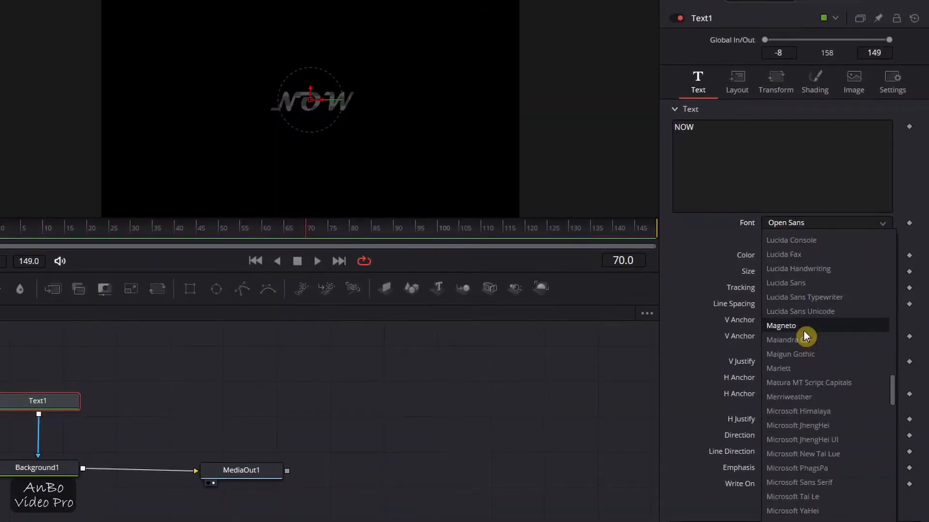
pyautogui.click(804, 298)
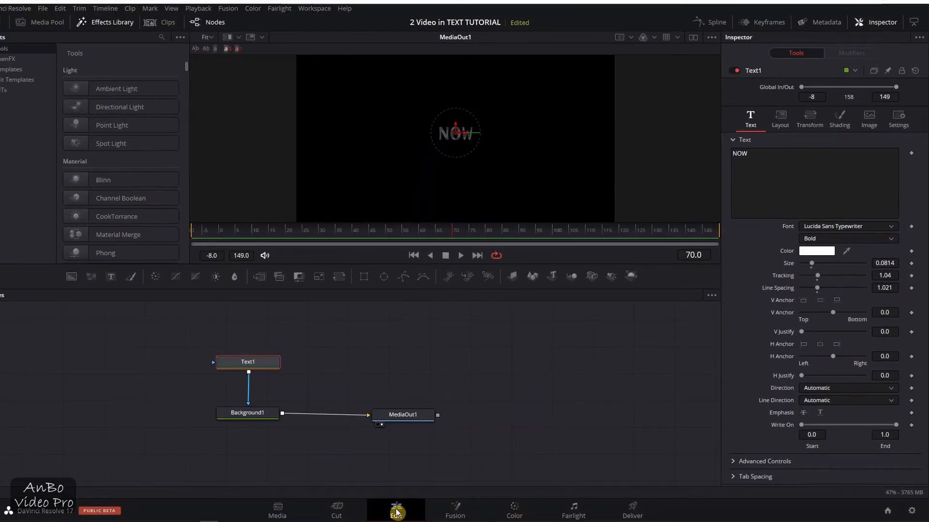
# Return to the Edit page and reduce the NOW composition's X and Y zoom separately to fit the word in the frame
pyautogui.click(395, 512)
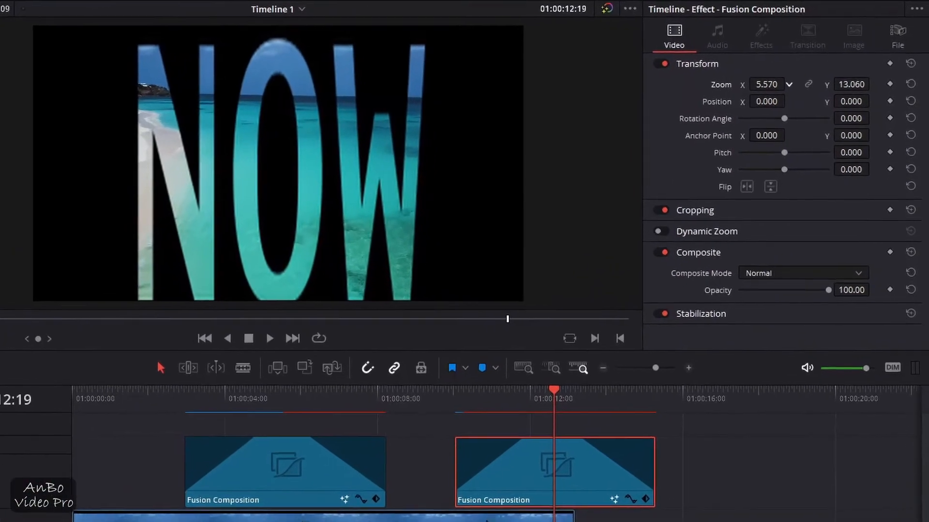
pyautogui.moveTo(766, 84); pyautogui.dragTo(750, 84)
pyautogui.moveTo(848, 84); pyautogui.dragTo(769, 85)
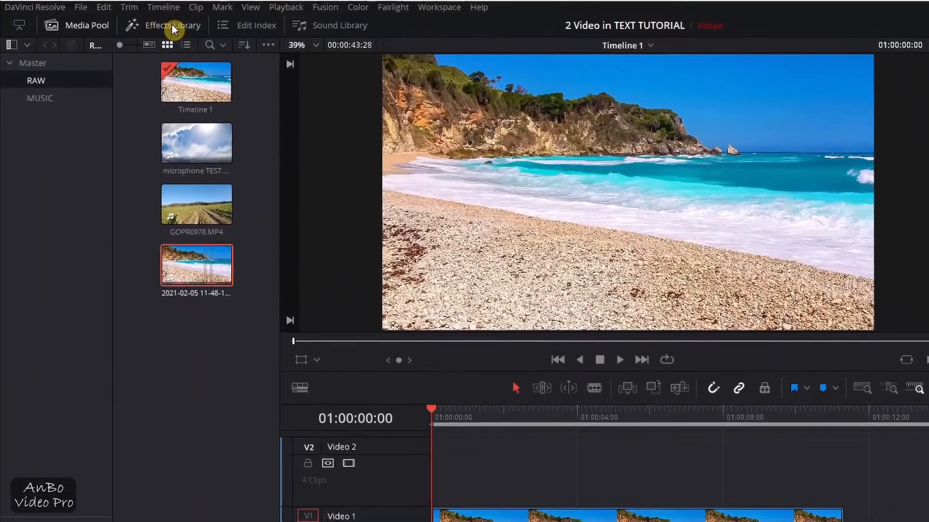
# Place a Background Reveal Fusion title on Video 2 over the beach clip and extend both ends to span about 2.5 to 8.8 seconds
pyautogui.click(126, 31)
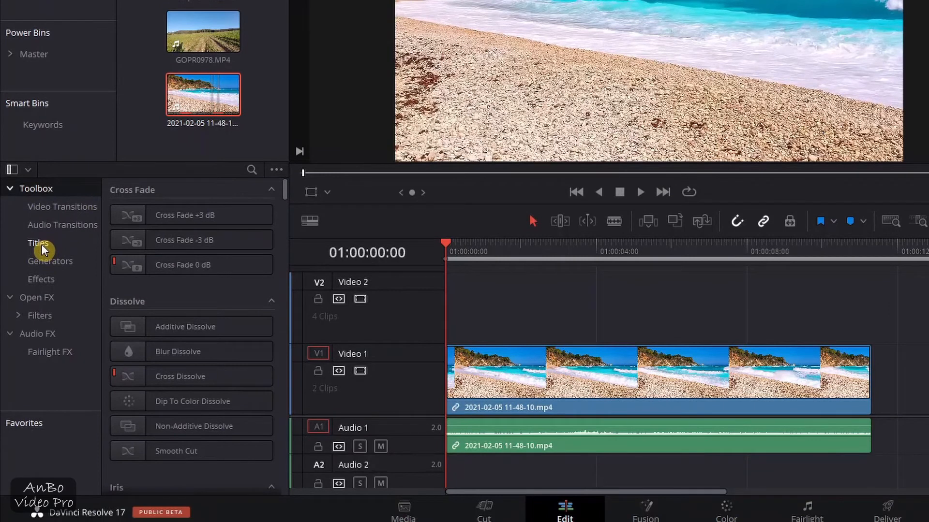
pyautogui.click(42, 244)
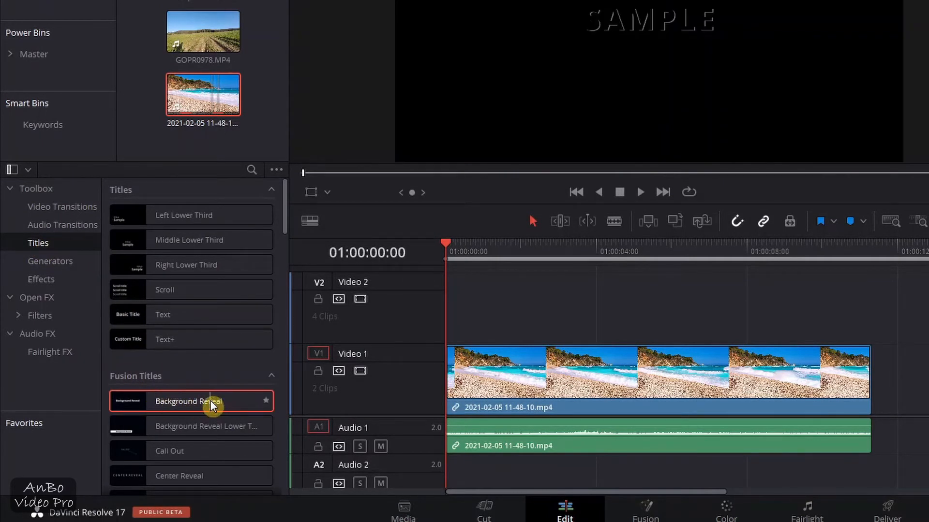
pyautogui.moveTo(210, 399); pyautogui.dragTo(616, 296)
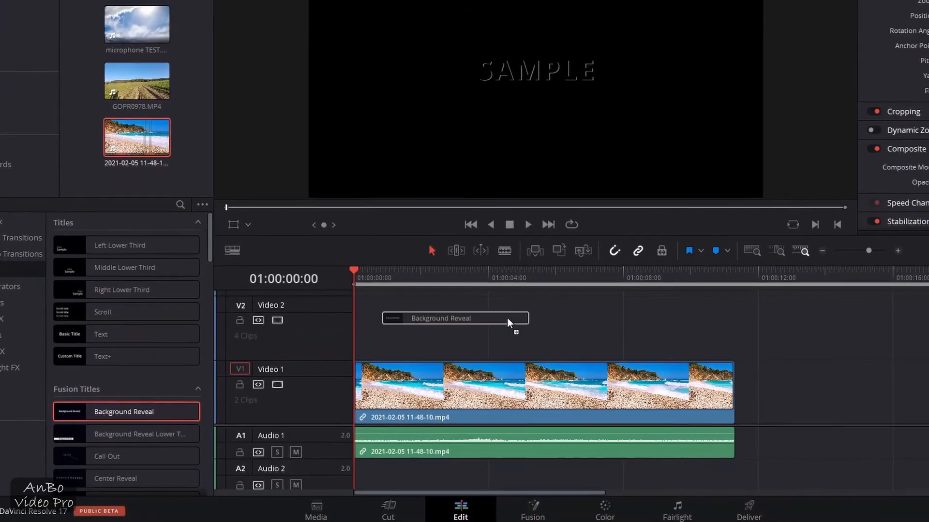
pyautogui.moveTo(507, 318); pyautogui.dragTo(472, 325)
pyautogui.click(545, 318)
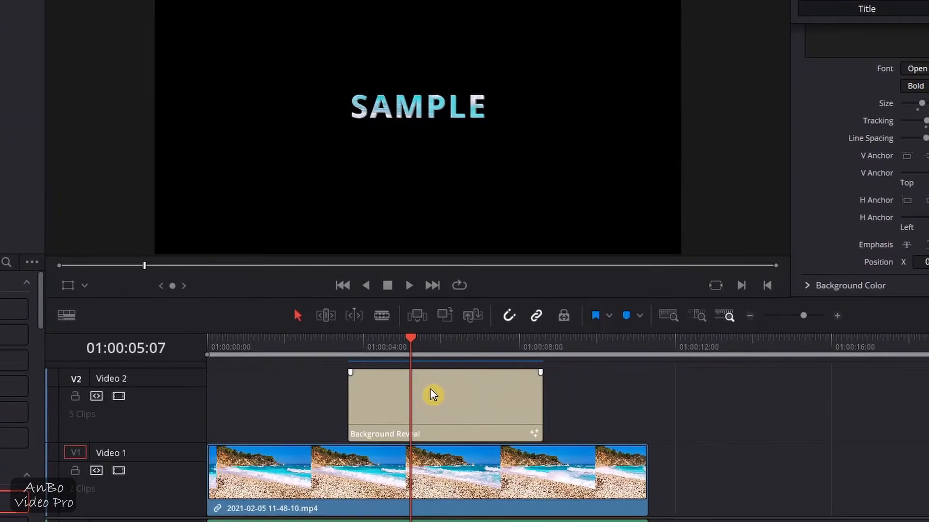
pyautogui.moveTo(541, 406)
pyautogui.mouseDown()
pyautogui.moveTo(648, 408)
pyautogui.moveTo(552, 408)
pyautogui.mouseUp()
pyautogui.moveTo(348, 406); pyautogui.dragTo(308, 406)
pyautogui.moveTo(308, 372); pyautogui.dragTo(368, 372)
pyautogui.moveTo(549, 373)
pyautogui.mouseDown()
pyautogui.moveTo(518, 373)
pyautogui.moveTo(550, 373)
pyautogui.mouseUp()
pyautogui.moveTo(372, 371); pyautogui.dragTo(311, 371)
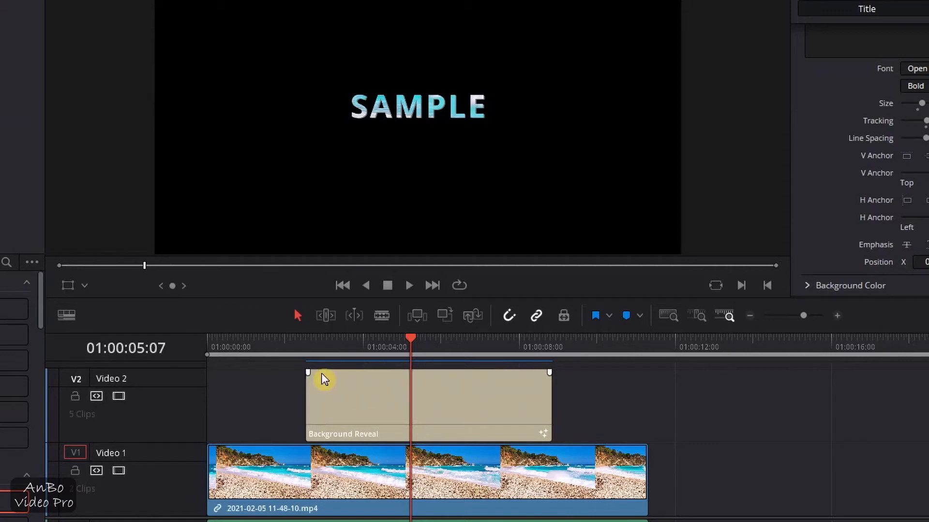
# Play the Background Reveal title from 01:00:02:00 and stop at 01:00:04:06
pyautogui.click(305, 345)
pyautogui.click(286, 343)
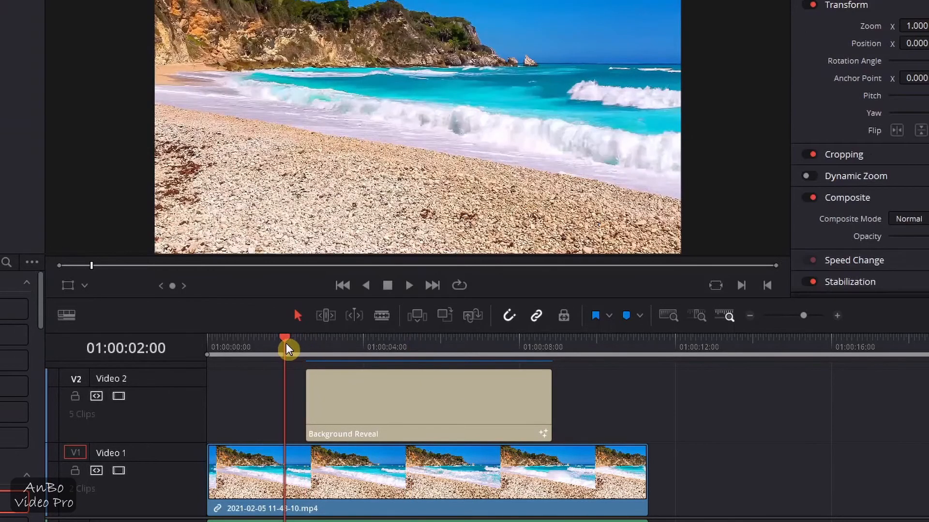
pyautogui.press('space')
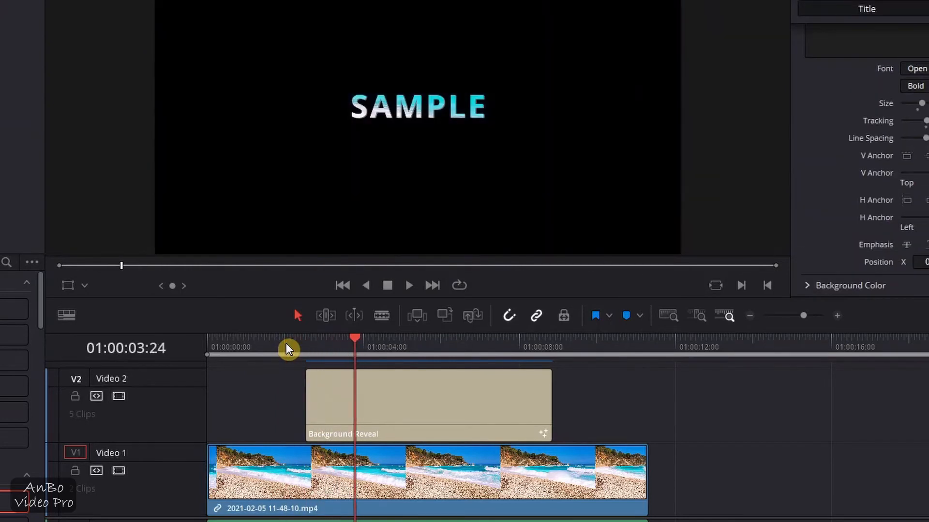
pyautogui.press('space')
# Set the Background Reveal title's zoom to X 3.560 and Y 10.450 with unlinked axes, and its rotation angle to -0.700
pyautogui.click(395, 413)
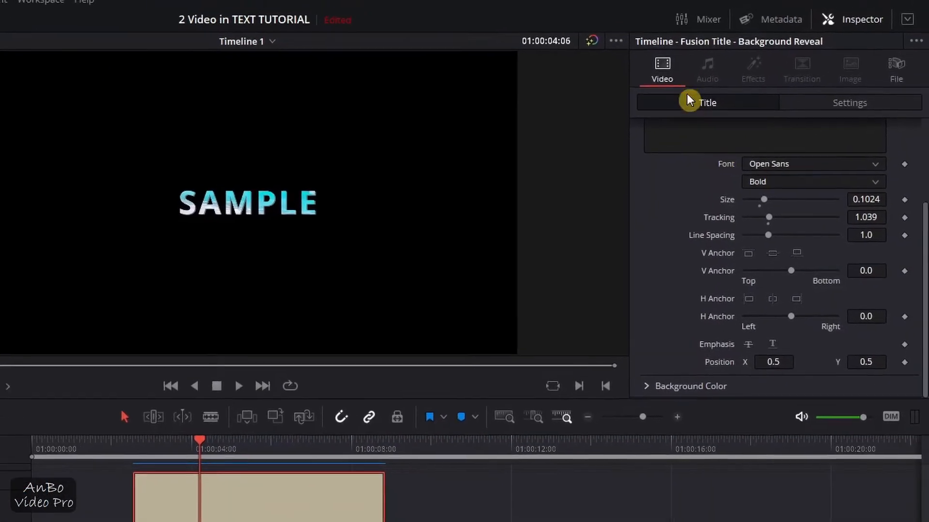
pyautogui.click(868, 20)
pyautogui.click(868, 20)
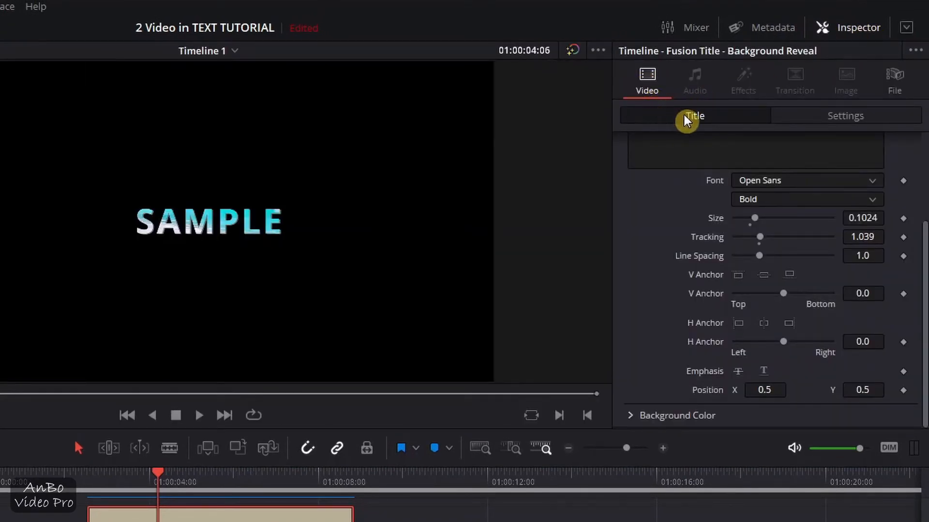
pyautogui.click(855, 116)
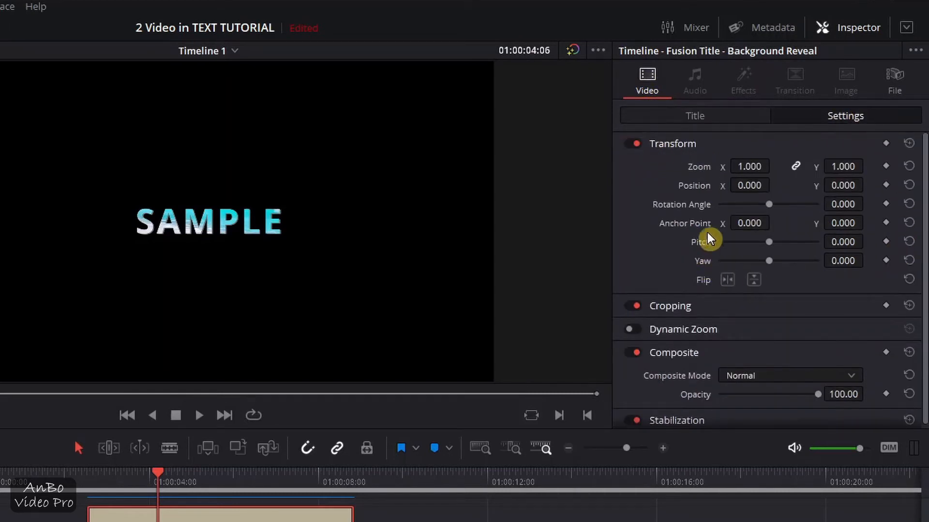
pyautogui.moveTo(747, 167); pyautogui.dragTo(795, 179)
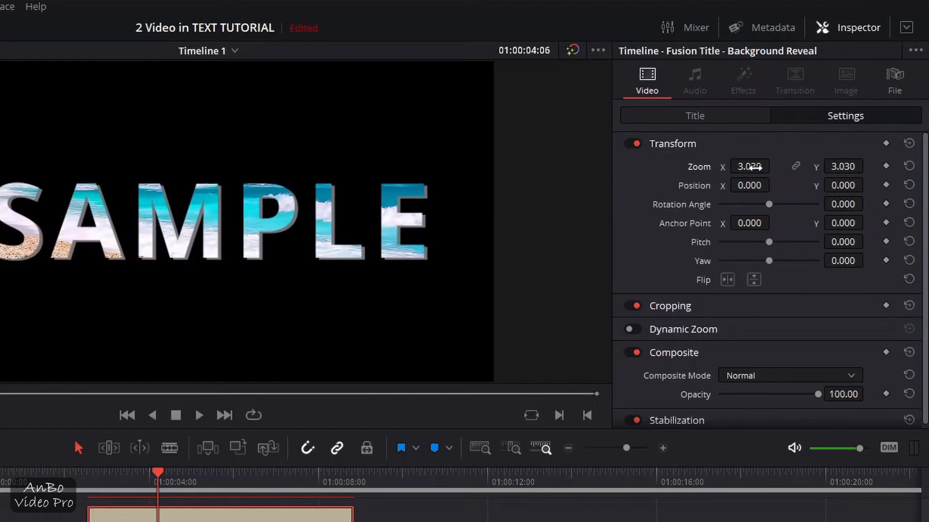
pyautogui.moveTo(775, 165); pyautogui.dragTo(775, 165)
pyautogui.moveTo(835, 165); pyautogui.dragTo(868, 165)
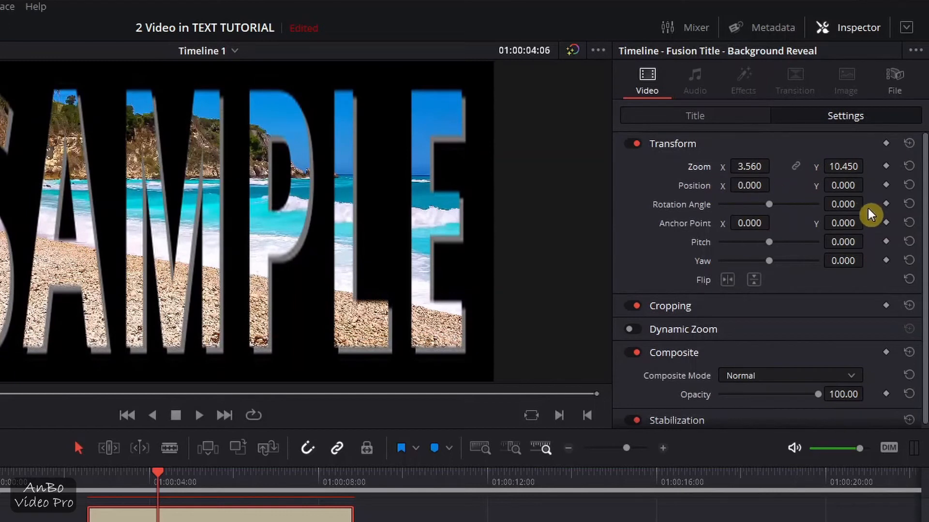
pyautogui.moveTo(841, 204); pyautogui.dragTo(869, 194)
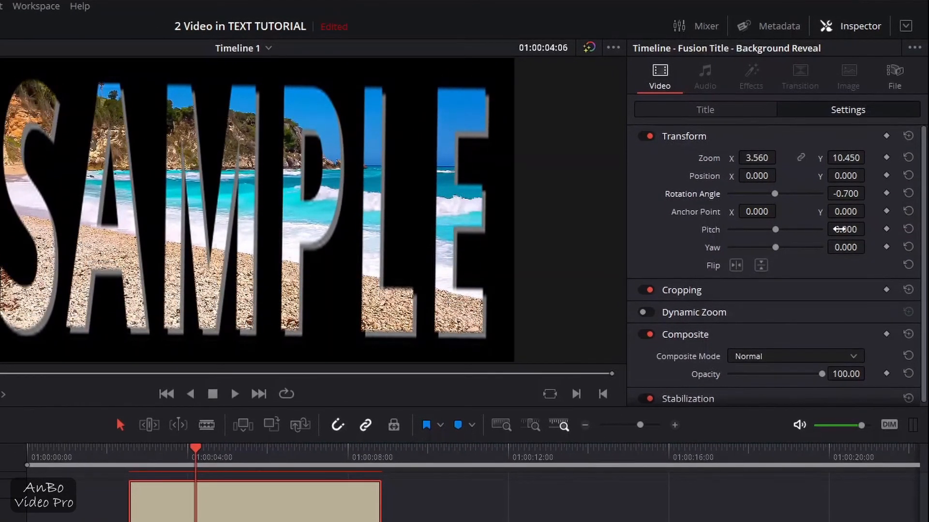
pyautogui.moveTo(839, 229); pyautogui.dragTo(595, 375)
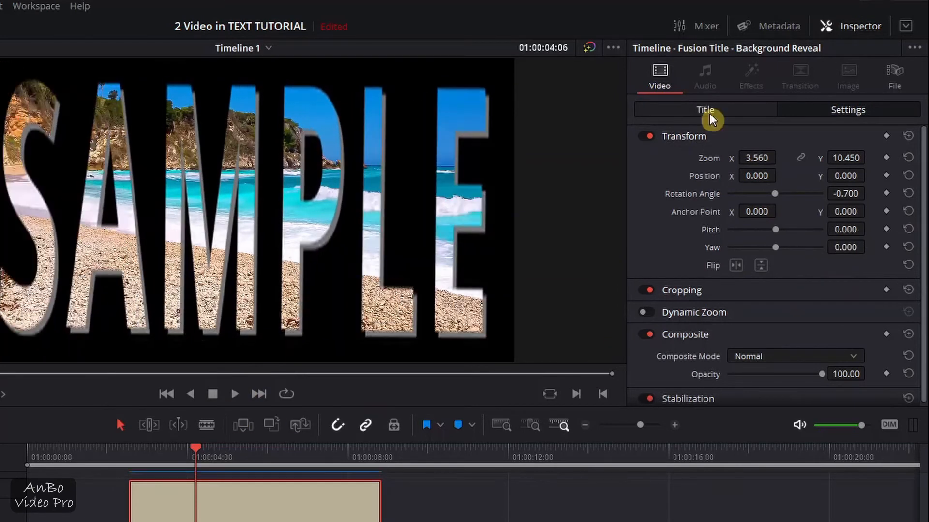
# Preview the Modern No. 20 font on the Background Reveal title, keep Open Sans, and set tracking to 1.02 and line spacing to 1.088
pyautogui.click(710, 109)
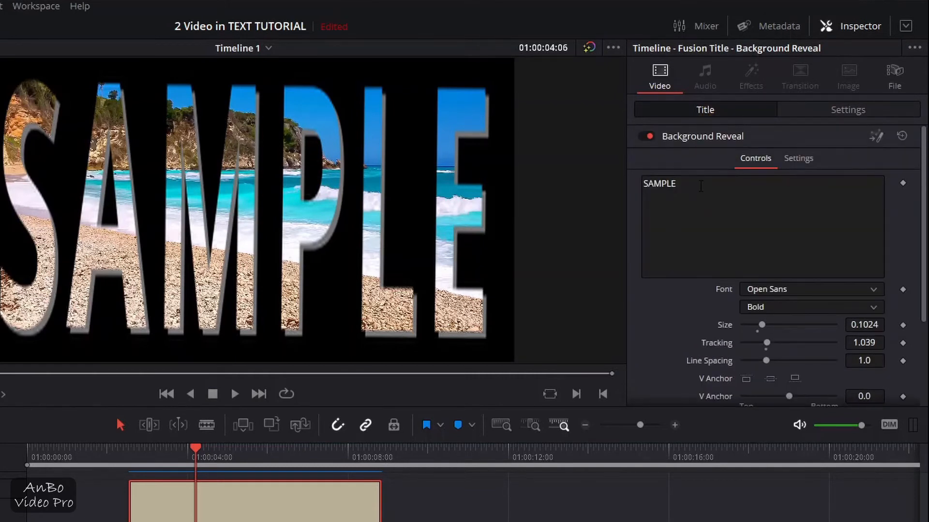
pyautogui.click(771, 287)
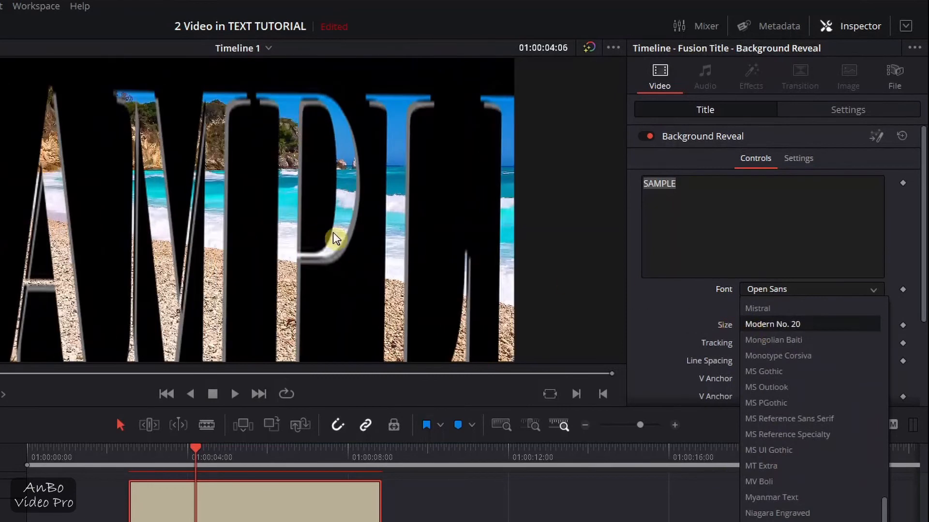
pyautogui.press('Escape')
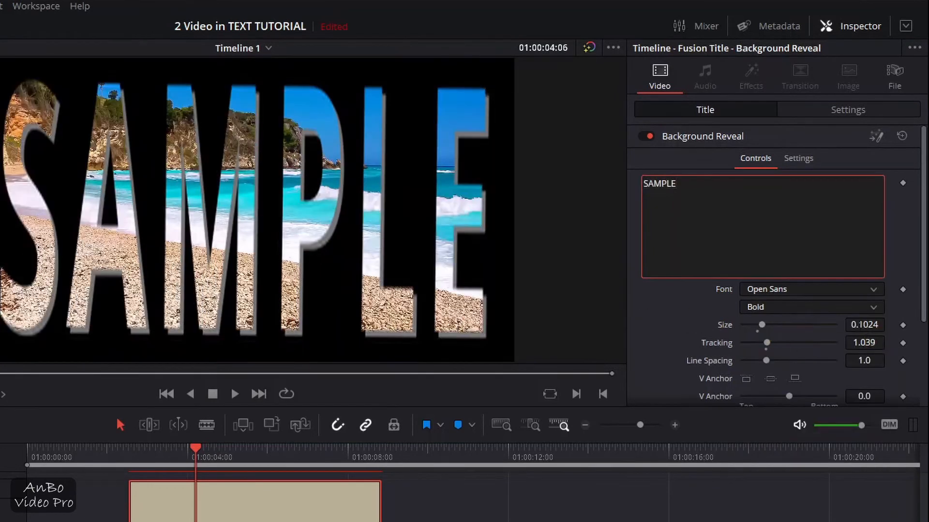
pyautogui.moveTo(859, 343)
pyautogui.mouseDown()
pyautogui.moveTo(917, 342)
pyautogui.moveTo(852, 342)
pyautogui.mouseUp()
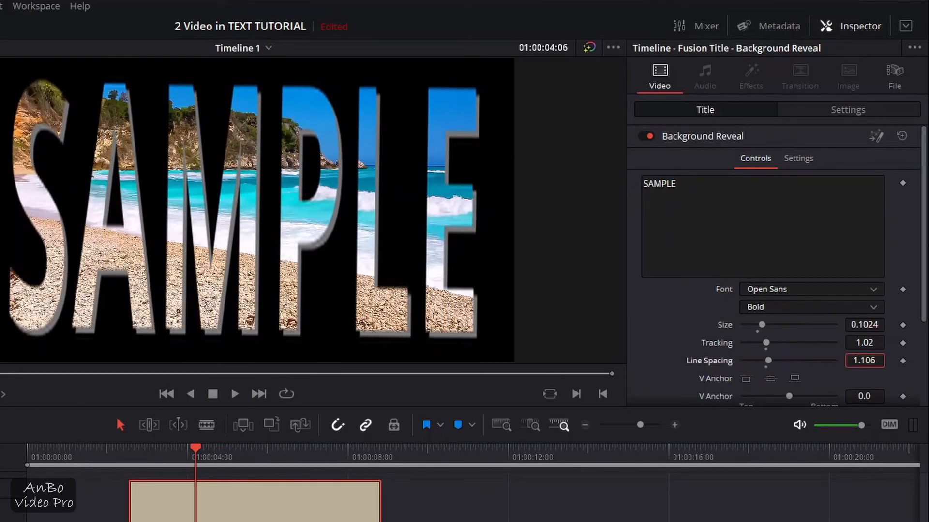
# Set the Background Reveal title's background color to olive green, with red 0.294117, green 0.317647 and blue 0.207843
pyautogui.scroll(-3, 733, 334)
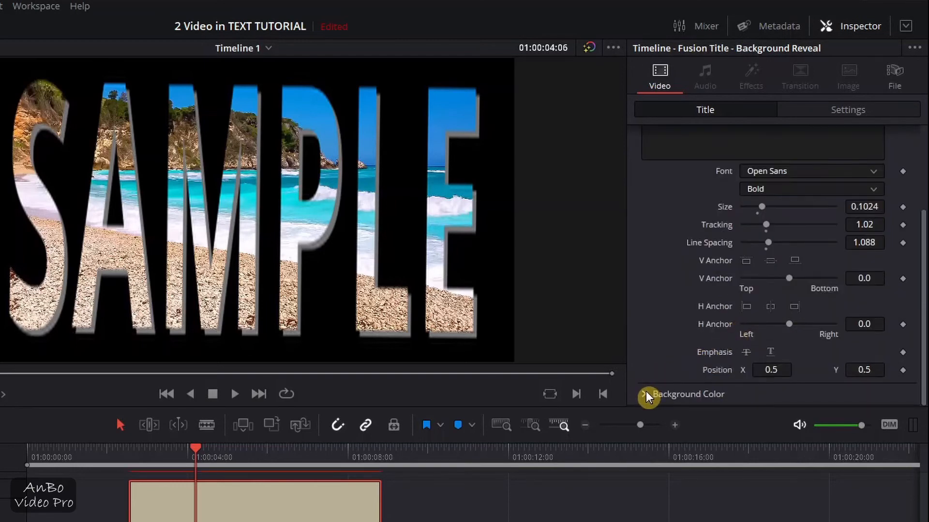
pyautogui.click(646, 391)
pyautogui.click(790, 415)
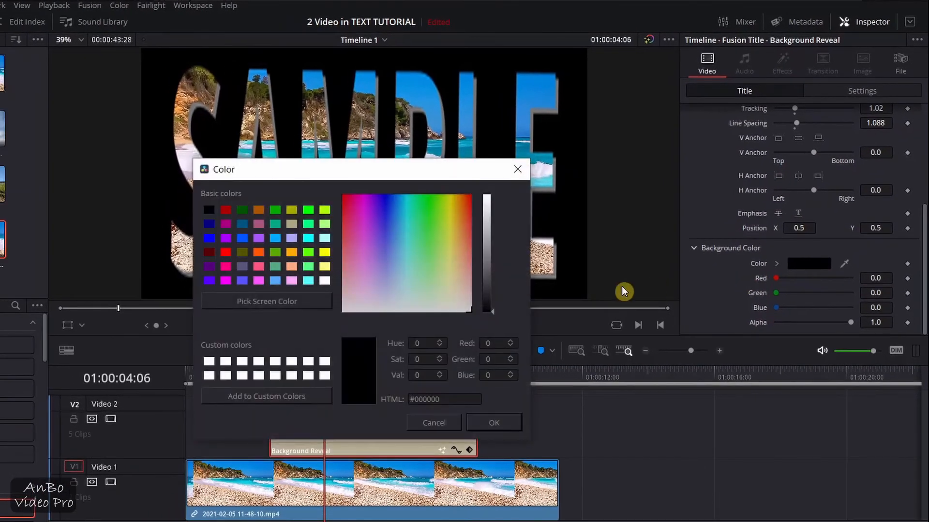
pyautogui.click(503, 425)
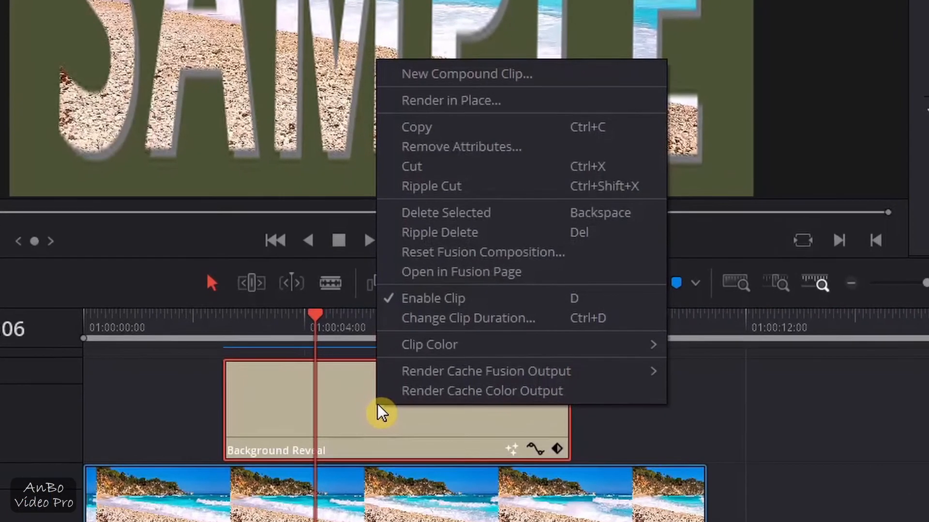
# Open the Background Reveal title clip in the Fusion page, expand its BackgroundReveal group and select the Text node inside
pyautogui.rightClick(363, 425)
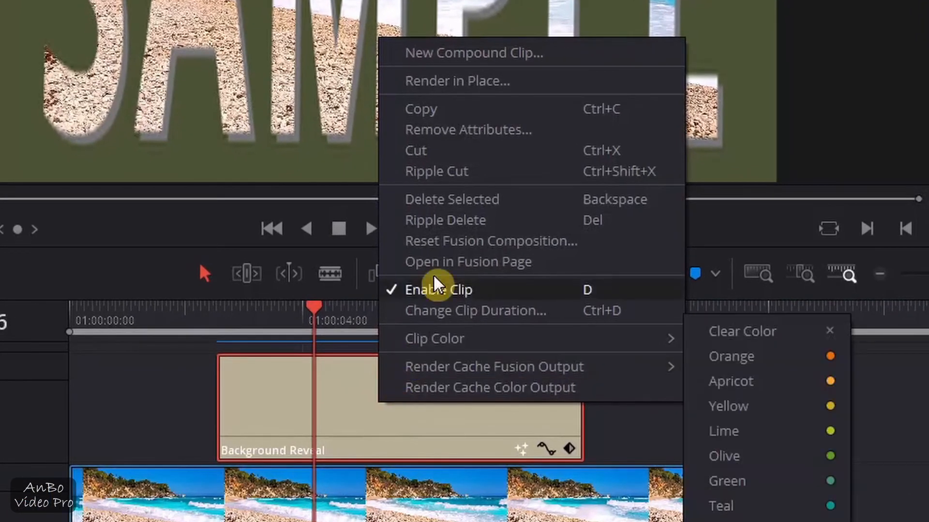
pyautogui.click(489, 261)
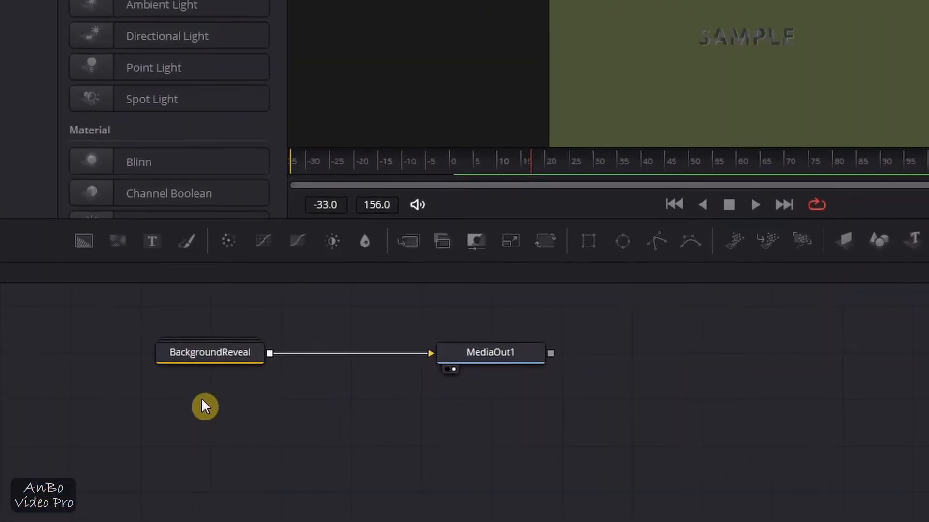
pyautogui.click(221, 401)
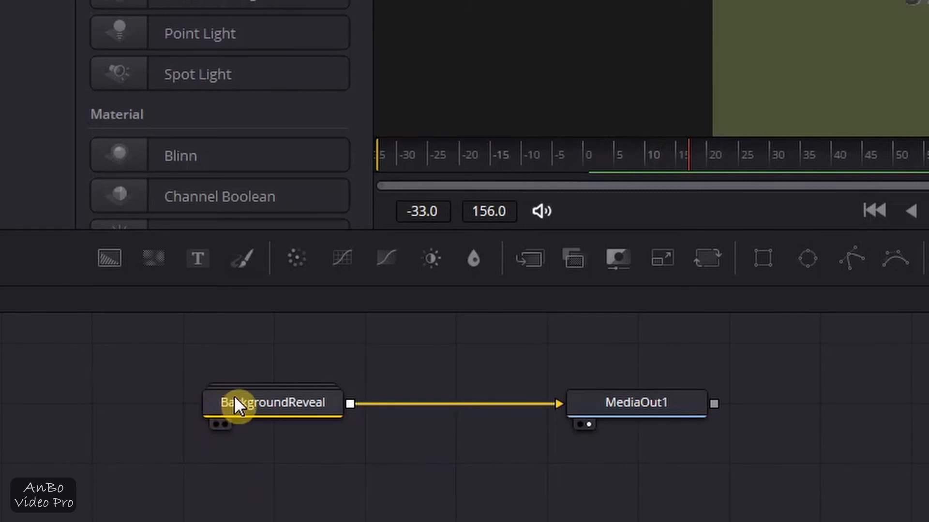
pyautogui.doubleClick(274, 401)
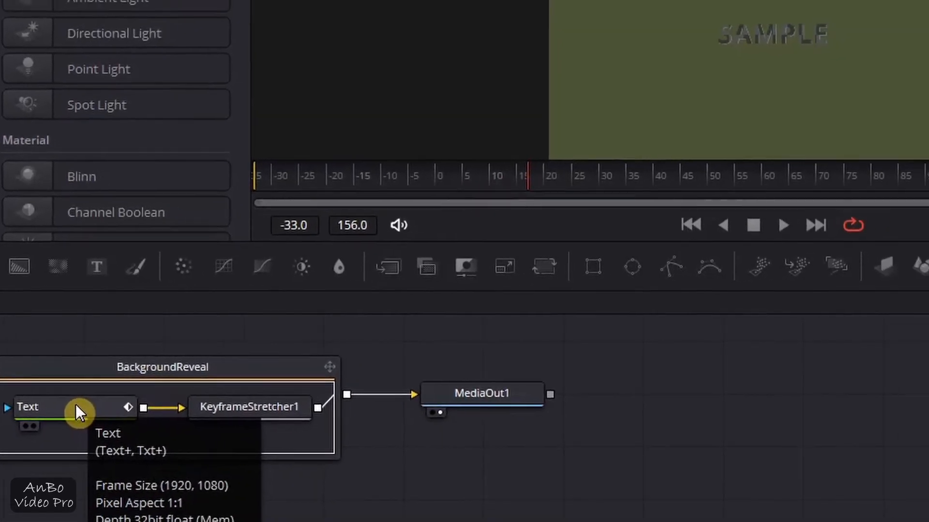
pyautogui.click(19, 399)
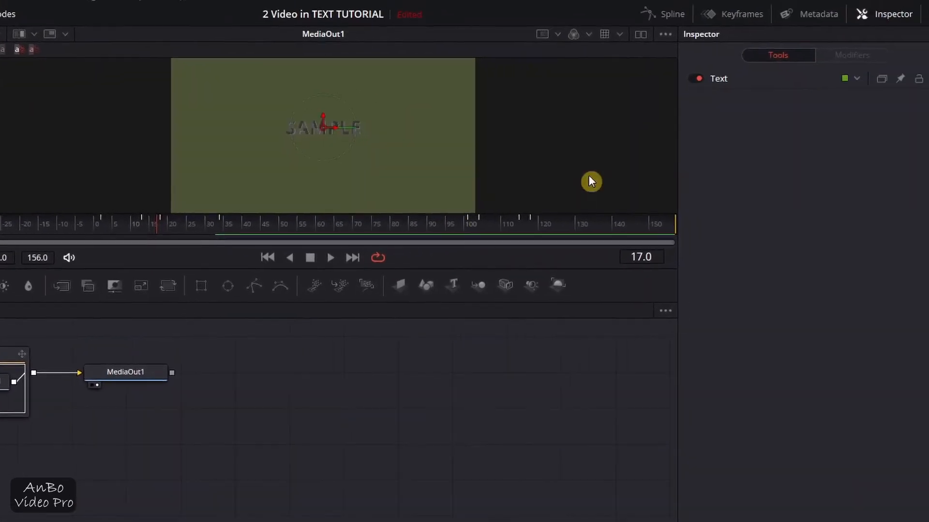
# Examine the Text node's text, layout and shading settings, including the choice of shading element
pyautogui.click(698, 81)
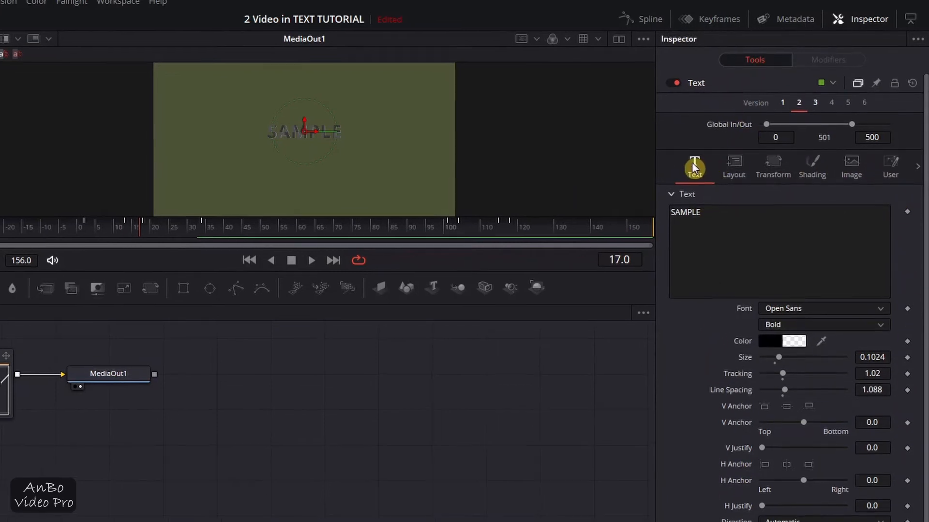
pyautogui.click(686, 247)
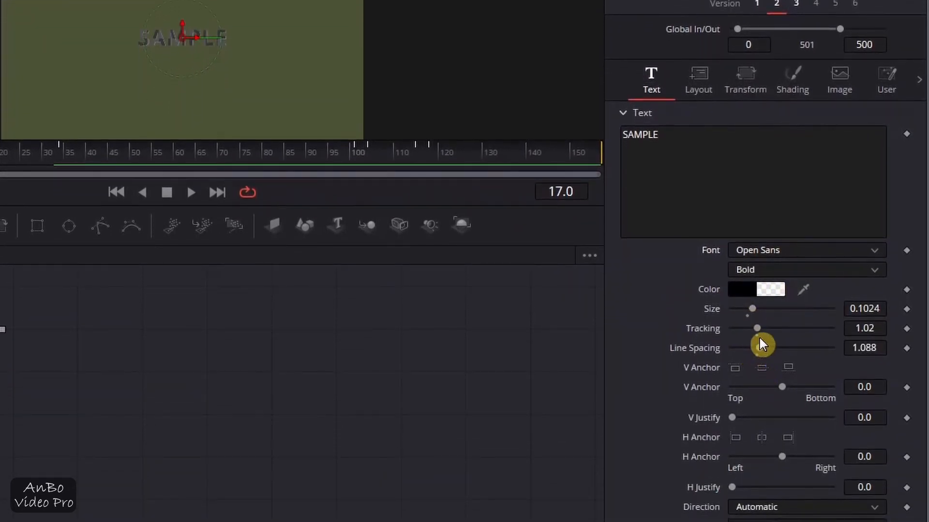
pyautogui.click(701, 85)
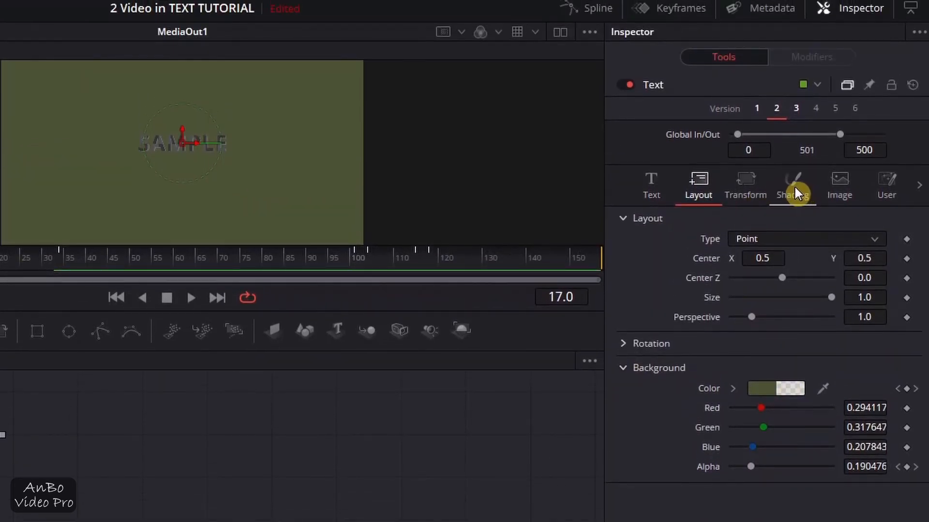
pyautogui.click(794, 184)
pyautogui.click(776, 234)
pyautogui.click(740, 261)
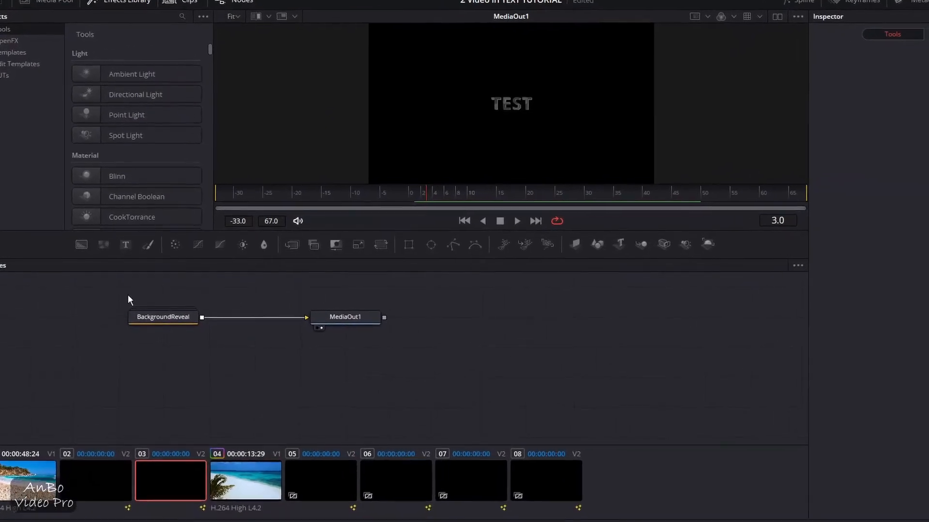
# Expand the BackgroundReveal group of the TEST title and inspect the settings of its keyframe stretcher node
pyautogui.doubleClick(169, 311)
pyautogui.click(114, 345)
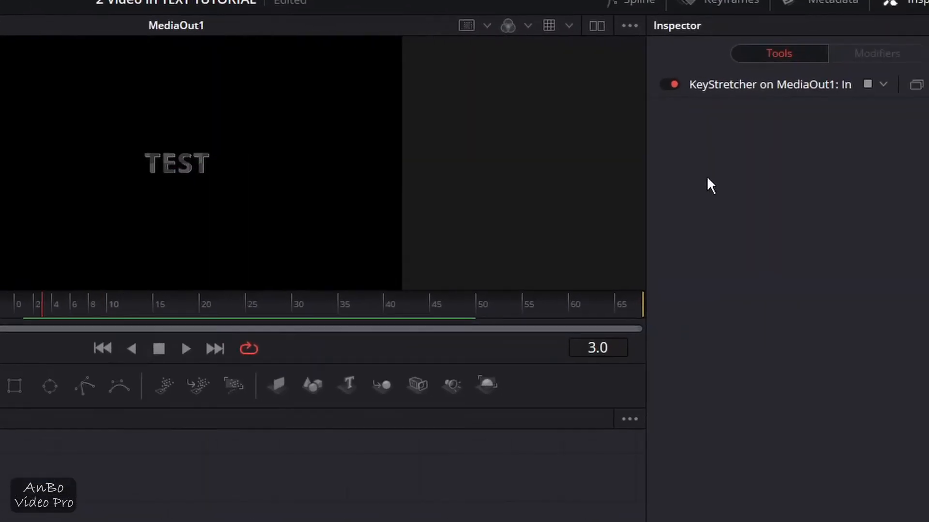
pyautogui.click(643, 89)
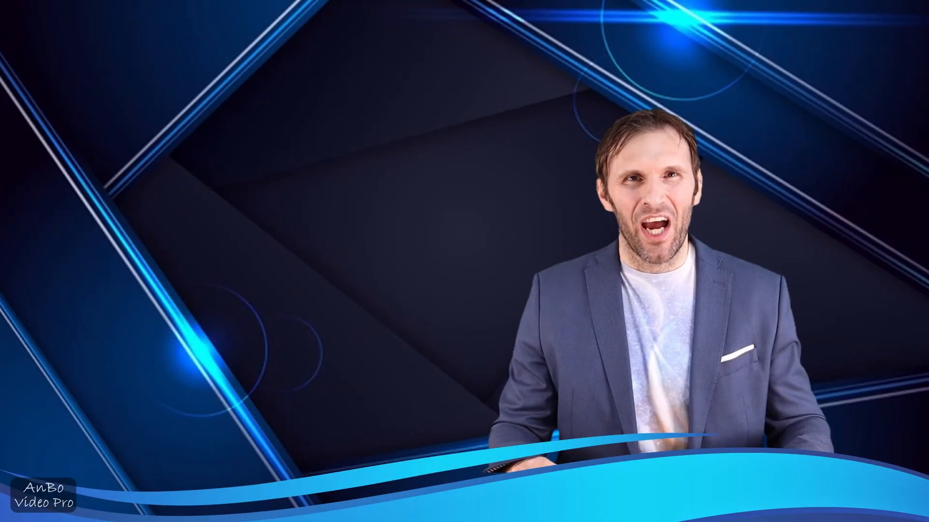